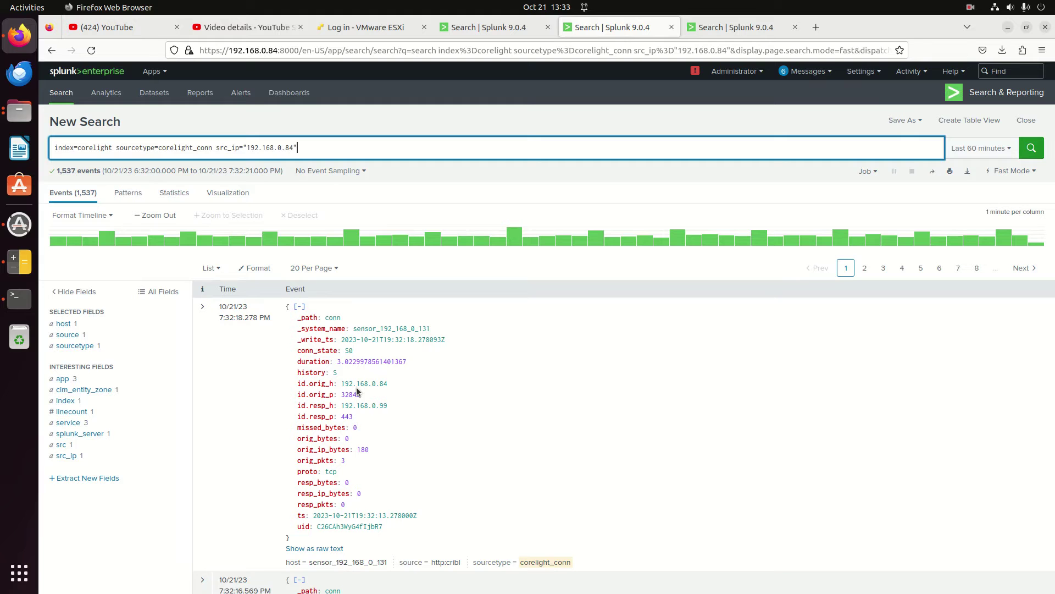
Limit the src_ip 192.168.0.84 search to the last 15 minutes and place the caret at the query's end
left_click(980, 148)
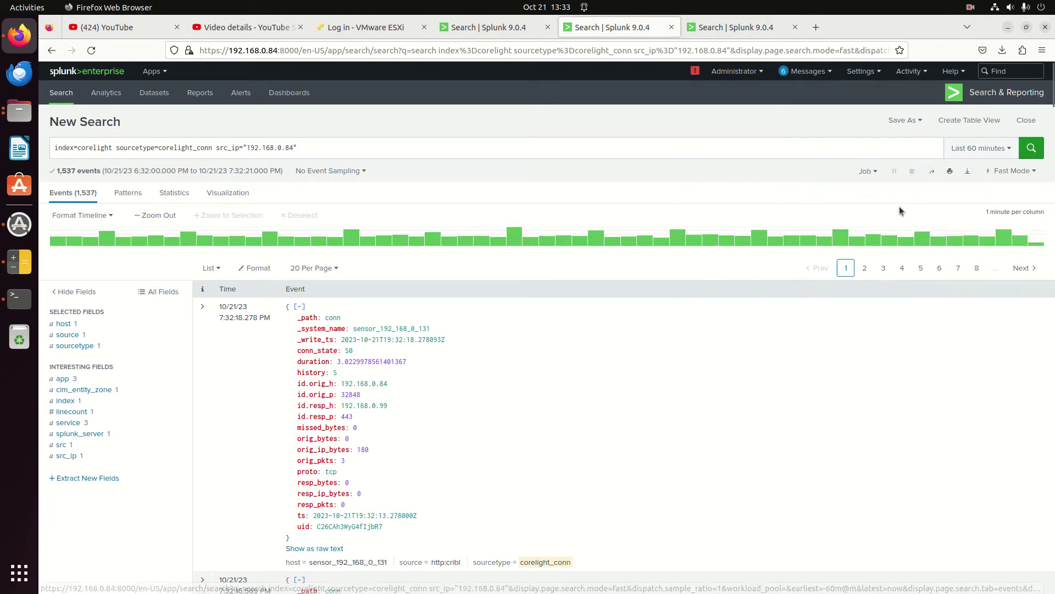
left_click(902, 207)
left_click(216, 148)
left_click(316, 142, "shift")
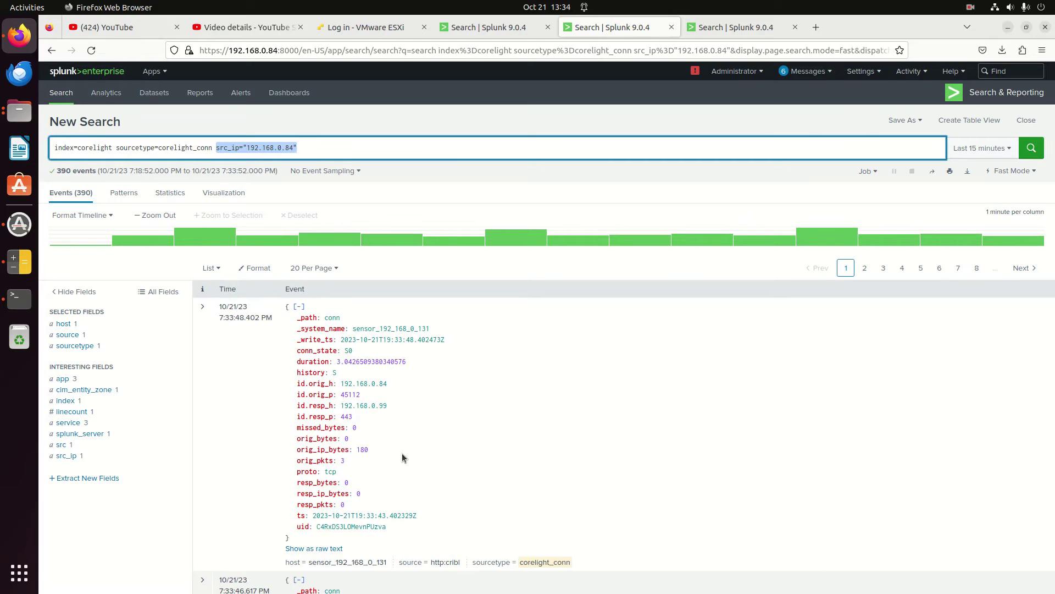
left_click(304, 148)
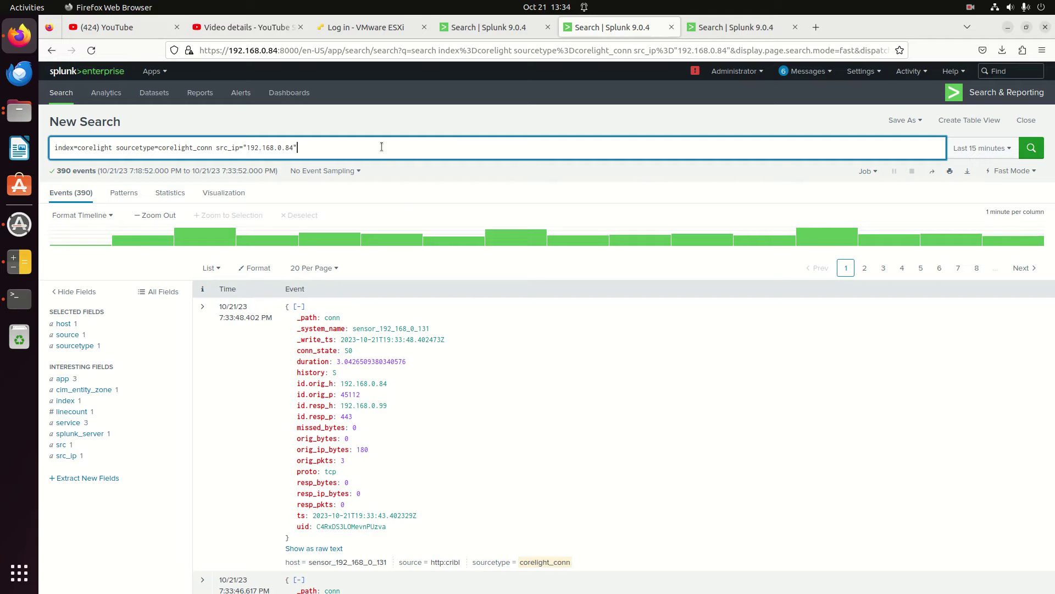
Append '| stats count by dest_ip' on a second line and run it, listing 8 destination IPs
key("shift+Return")
type("| stat")
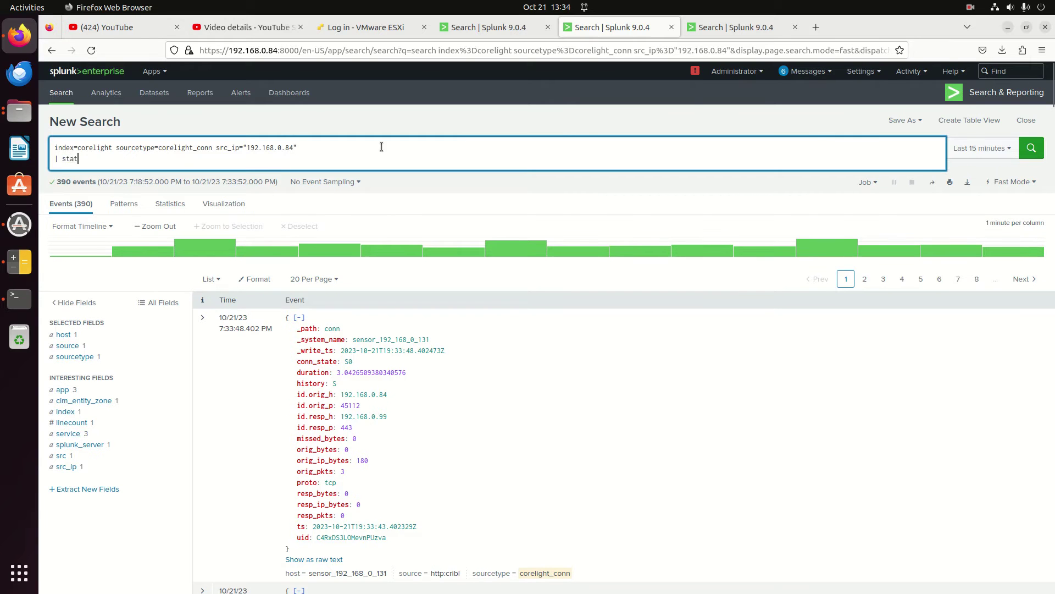
type("s count by dest_ip")
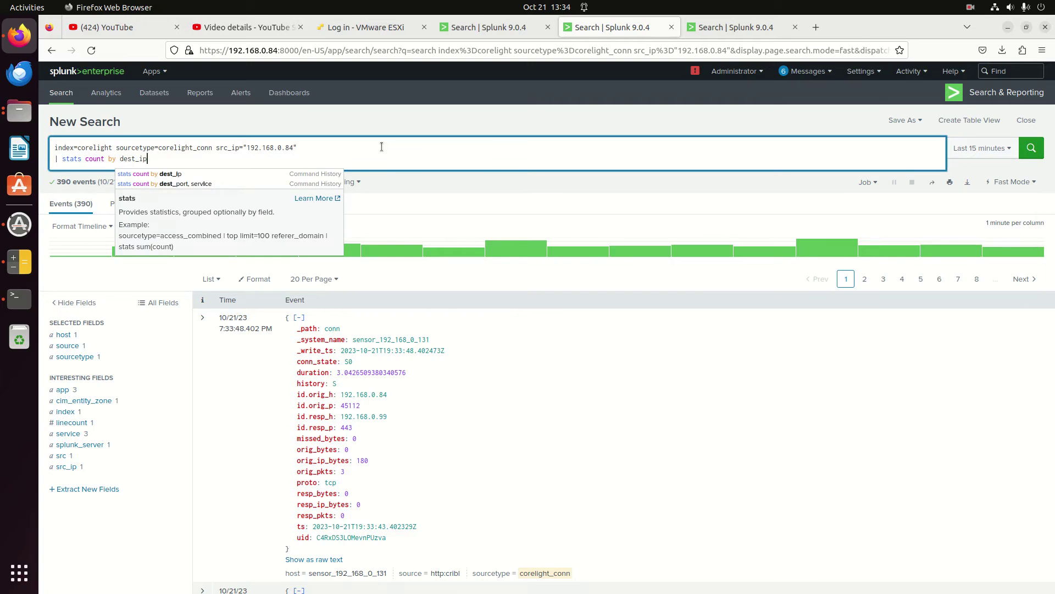
key("Return")
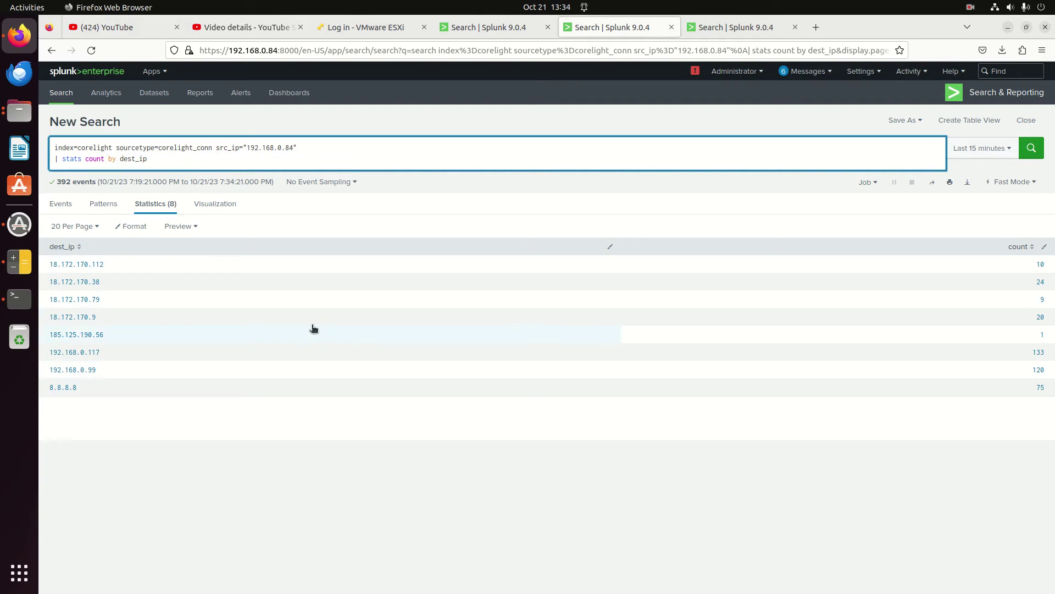
Add 'earliest(_time) as firstSeen' to the stats command and rerun the search
left_click(82, 159)
type("earliest(_")
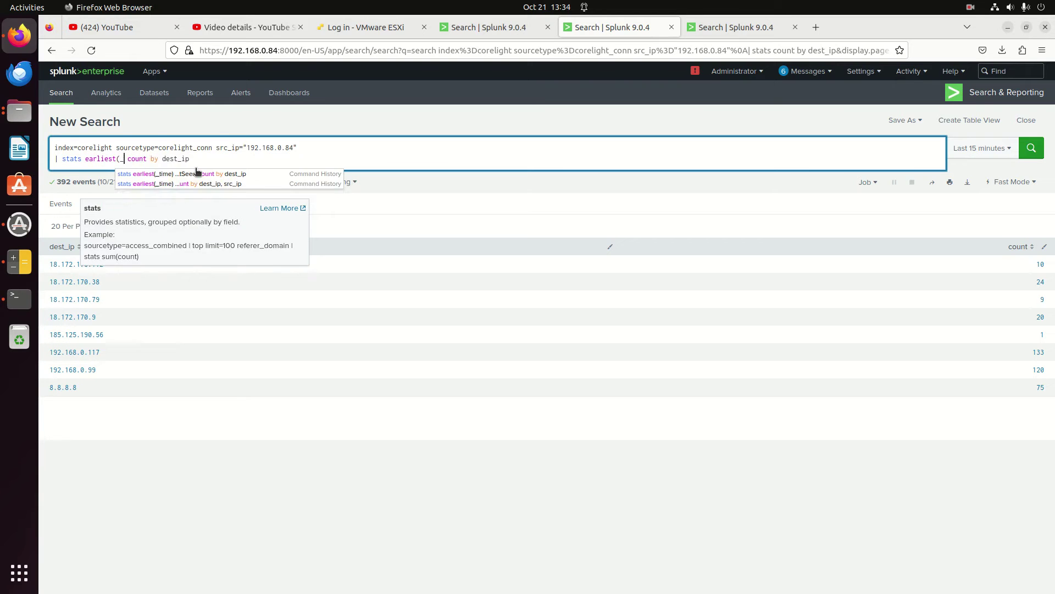
type("time) as firstSeen")
key("Return")
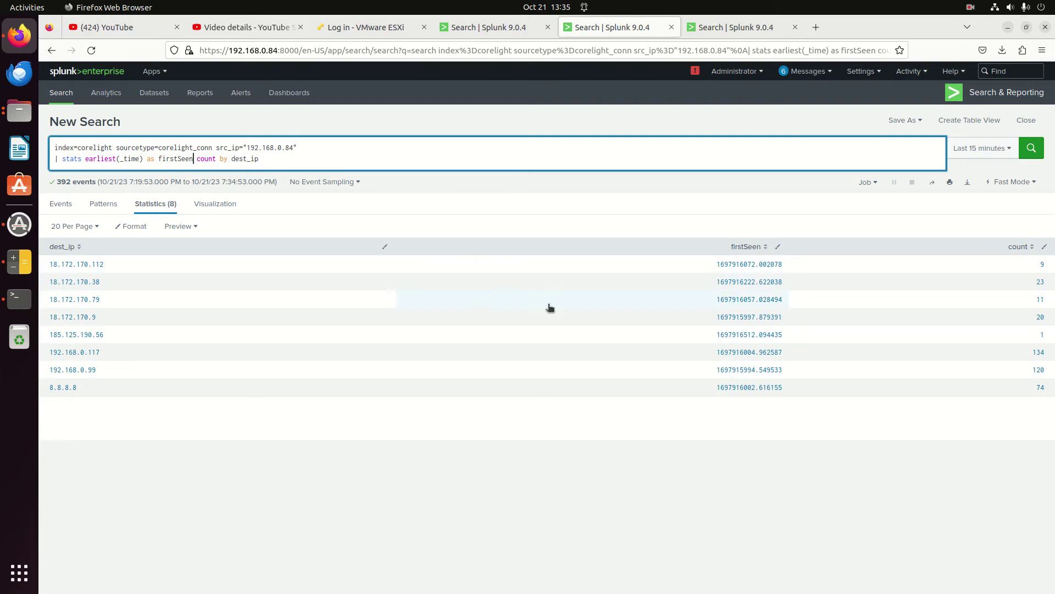
left_click(285, 160)
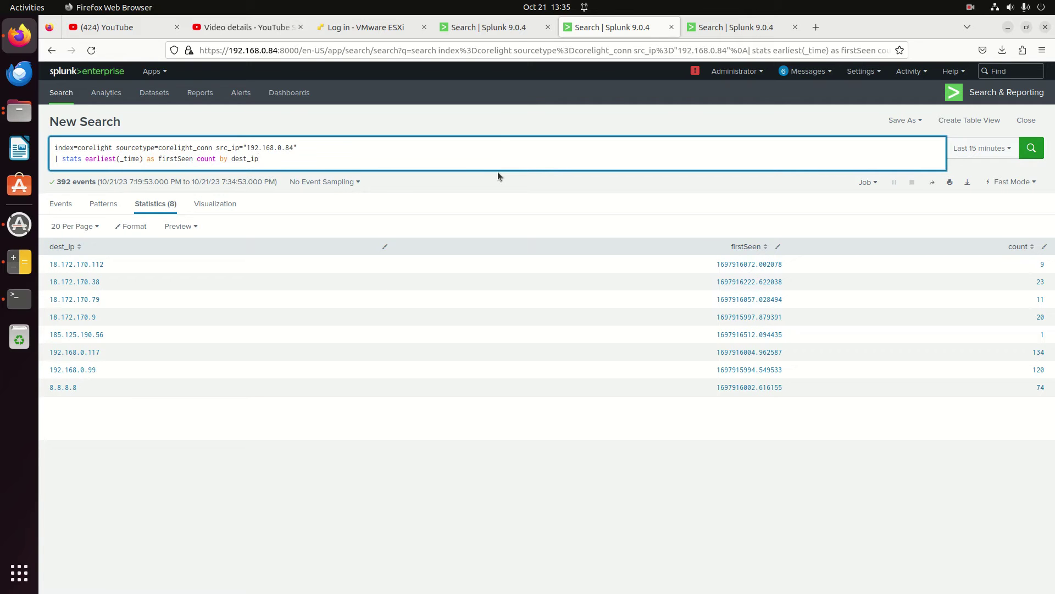
Add a third line '| eval currentTime = now()' and run the search
key("shift+Return")
type("|")
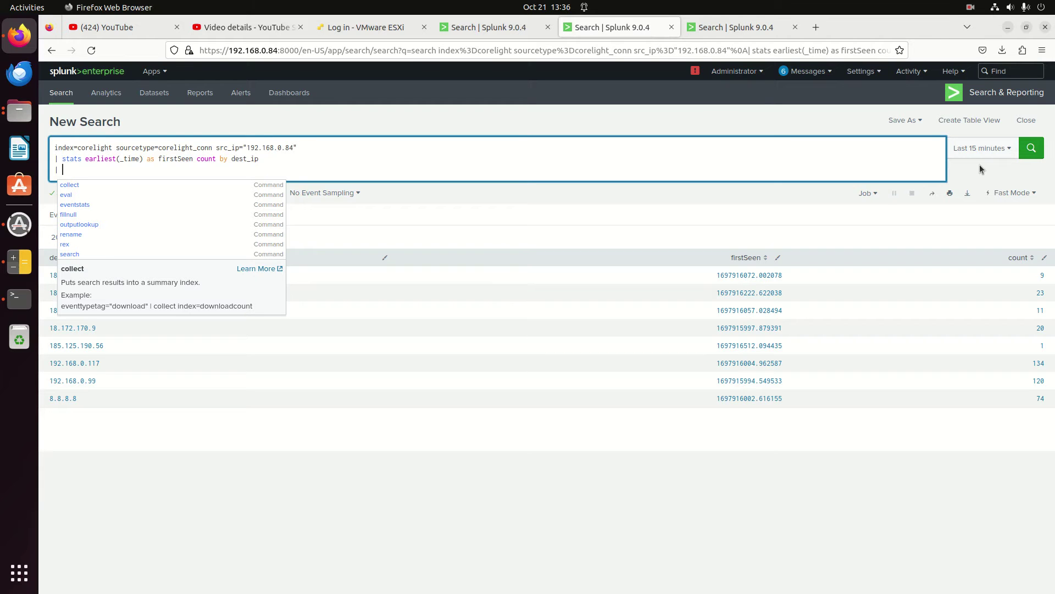
type("eval ")
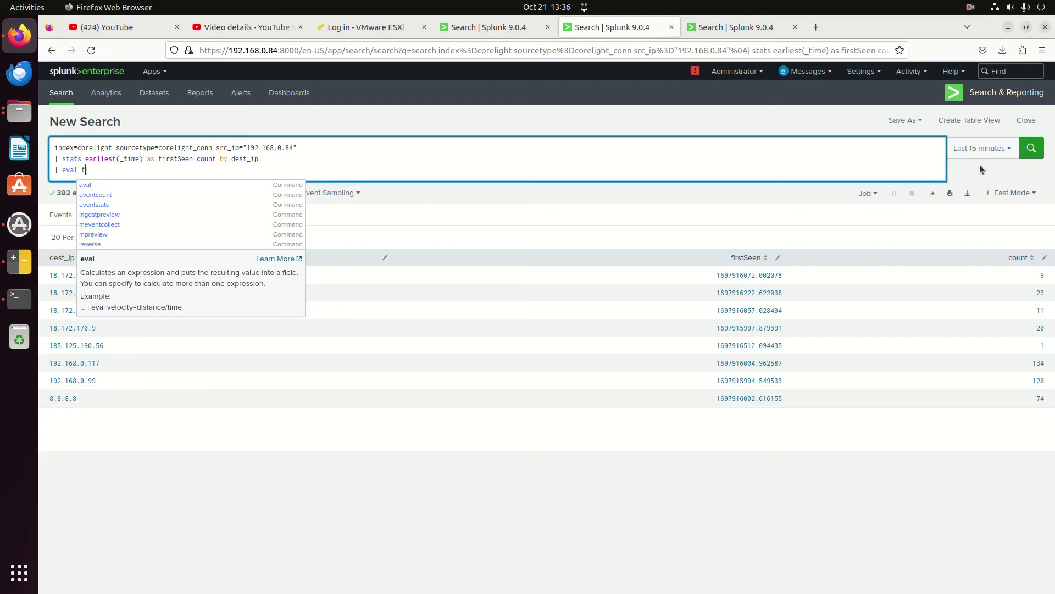
type("current -")
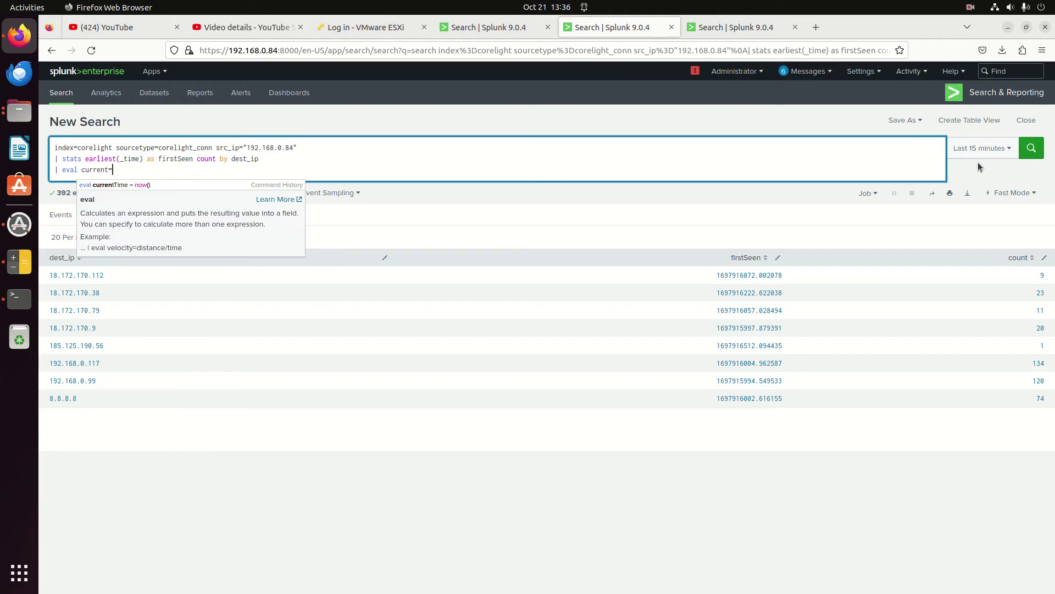
key("BackSpace")
key("BackSpace")
key("BackSpace")
type("Time = now()")
key("Return")
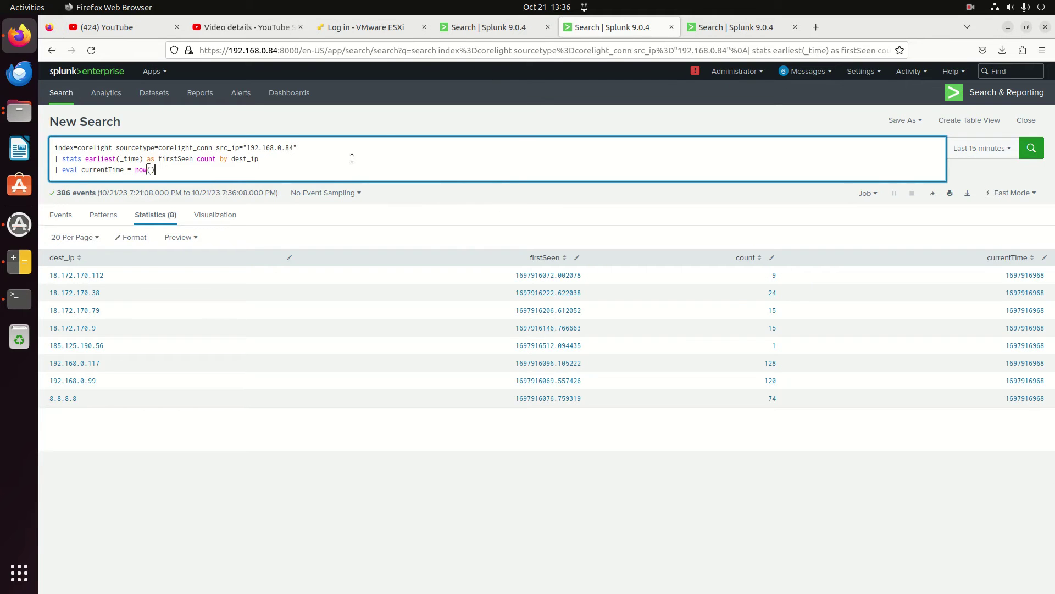
Write a fourth line '| where firstSeen < currentTime - 300' and dismiss autocomplete
key("shift+Return")
type("|")
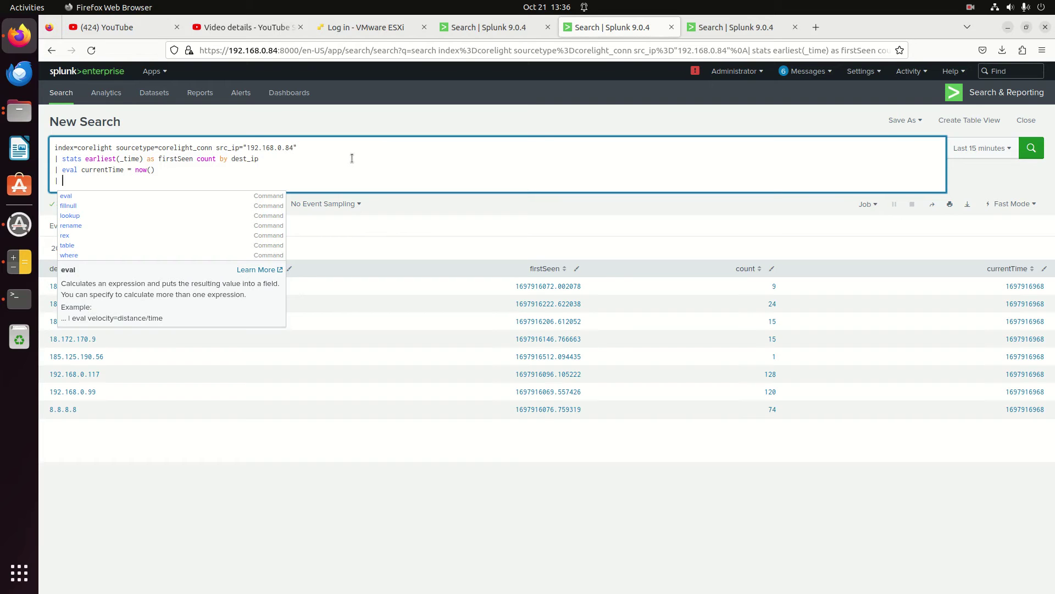
type("where ")
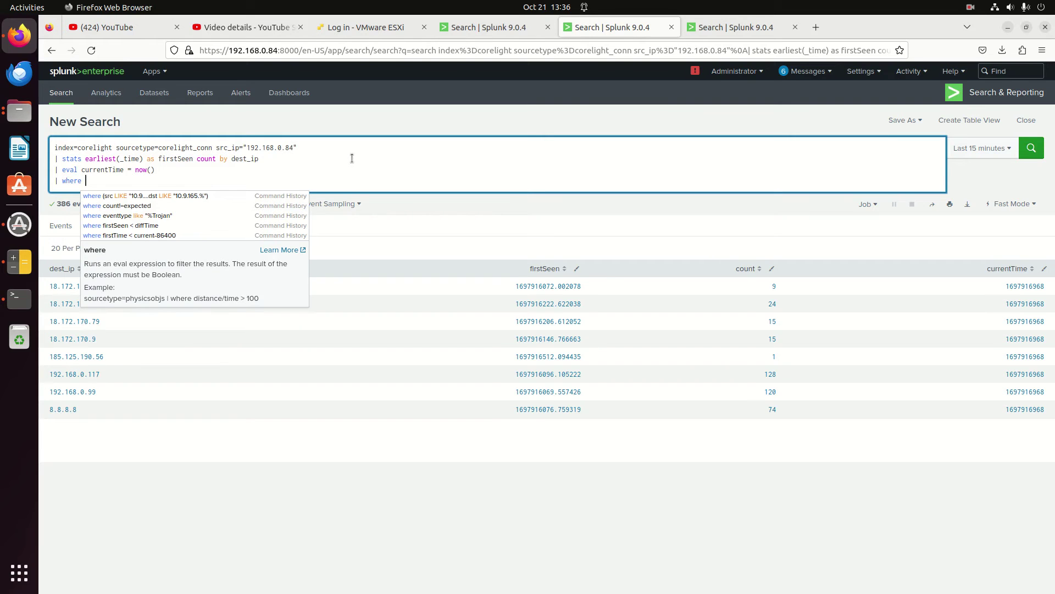
type("first")
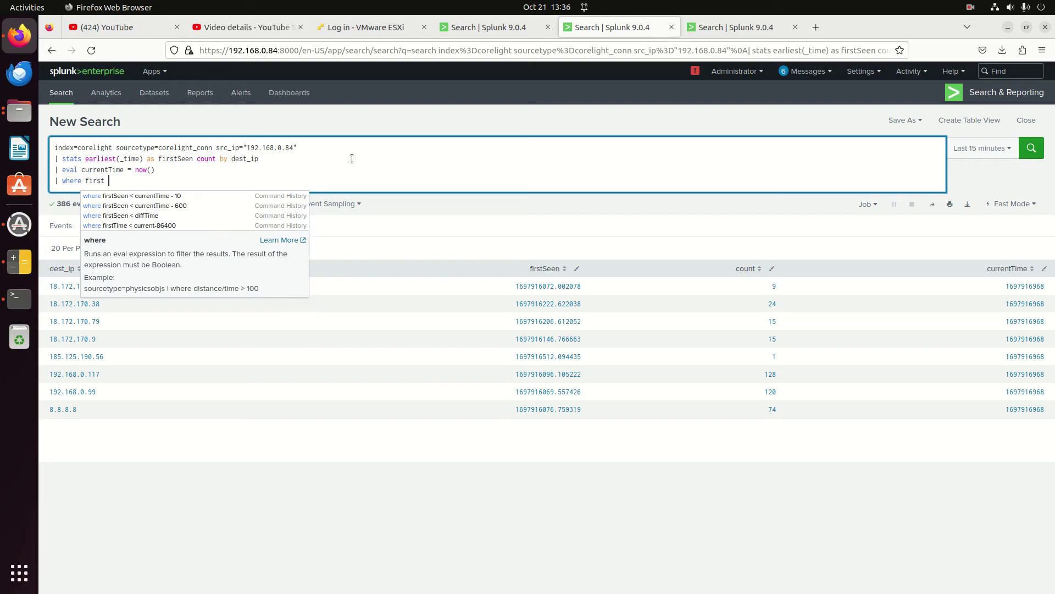
key("BackSpace")
type("Seen < ")
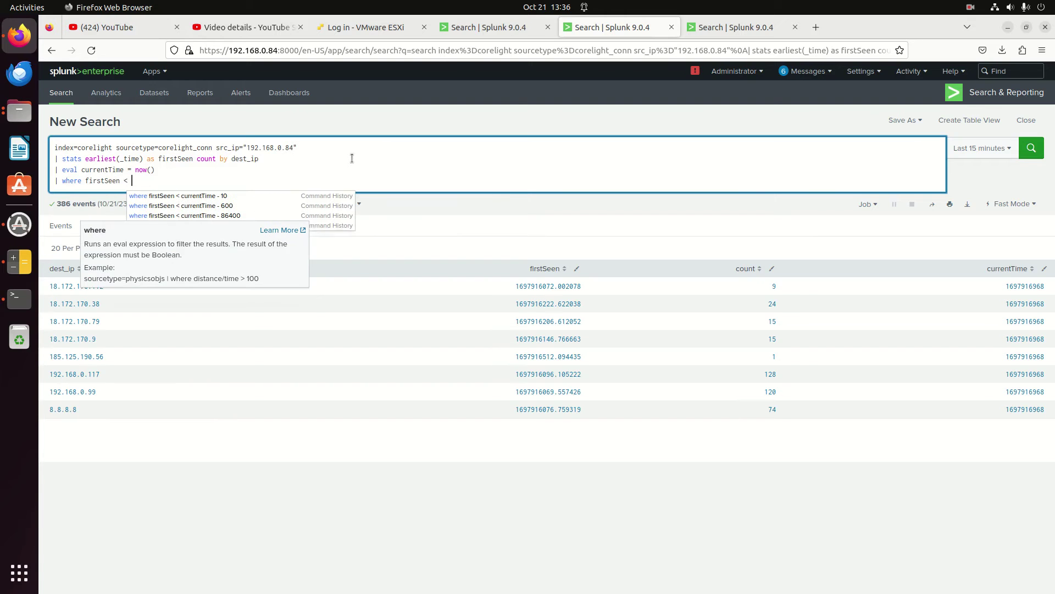
type("currentTime -")
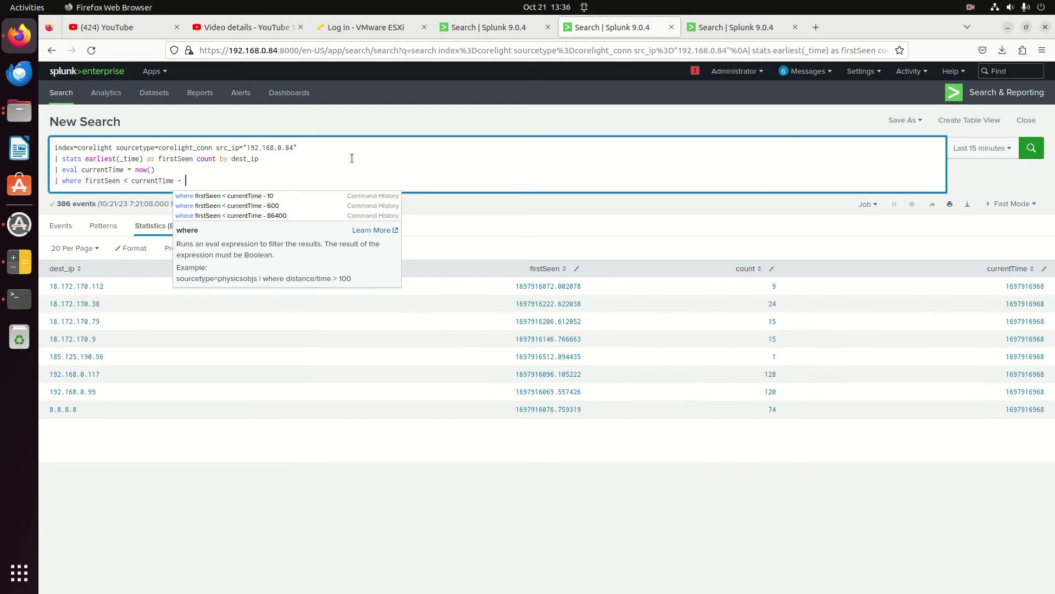
key("BackSpace")
key("BackSpace")
type("- ")
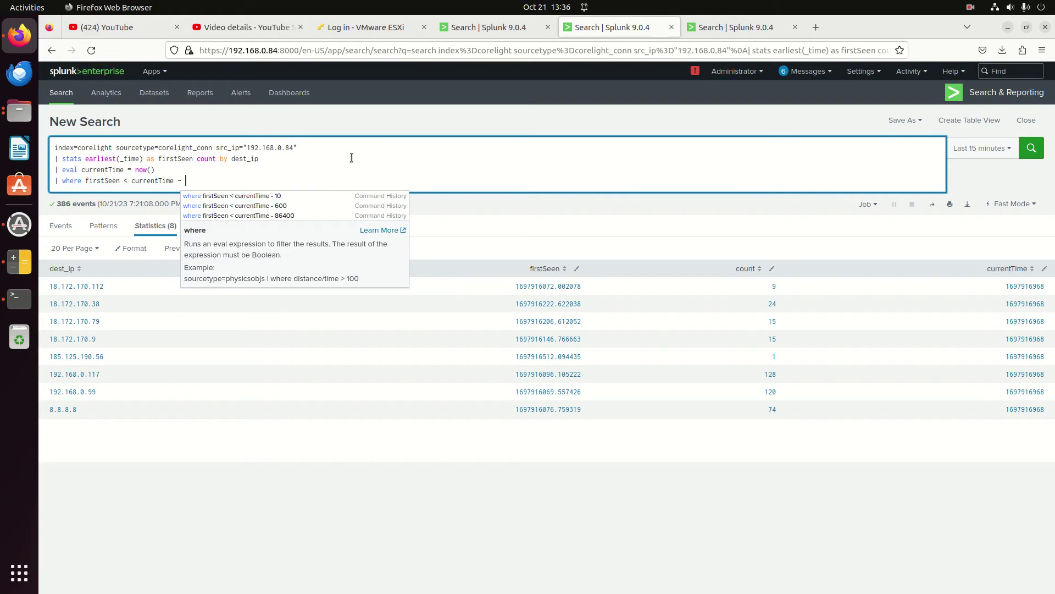
type("90")
key("Escape")
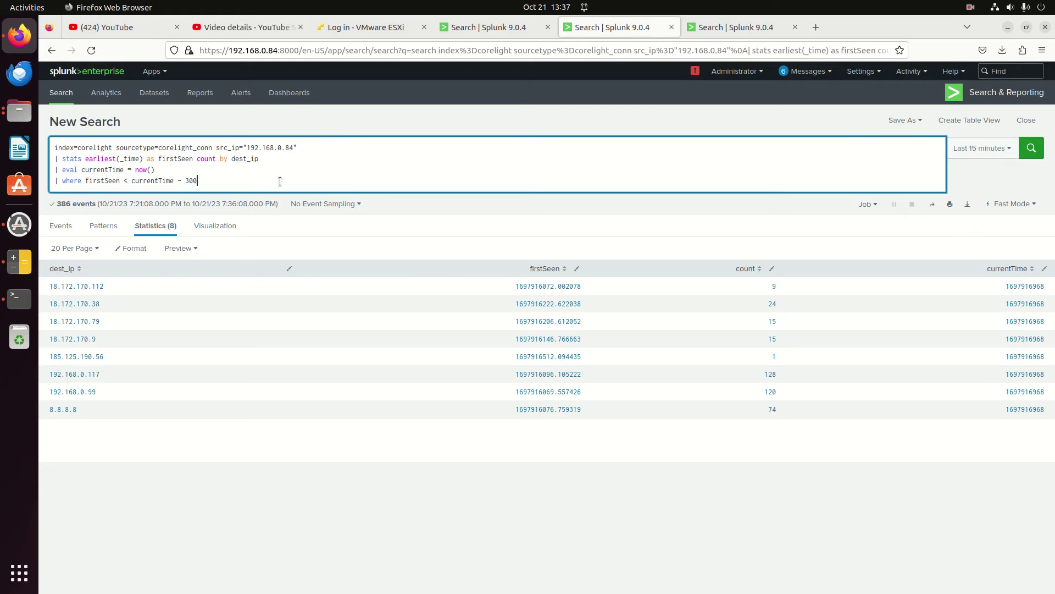
Run the where-filtered search, correct the offset to currentTime-300, and rerun; 8 destinations remain
key("Return")
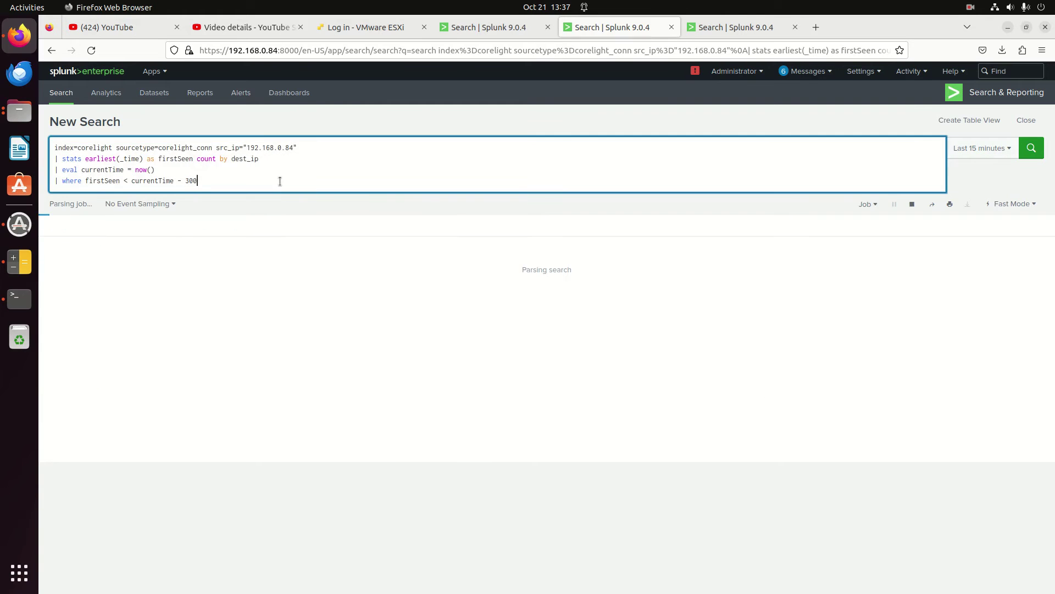
key("ctrl+z")
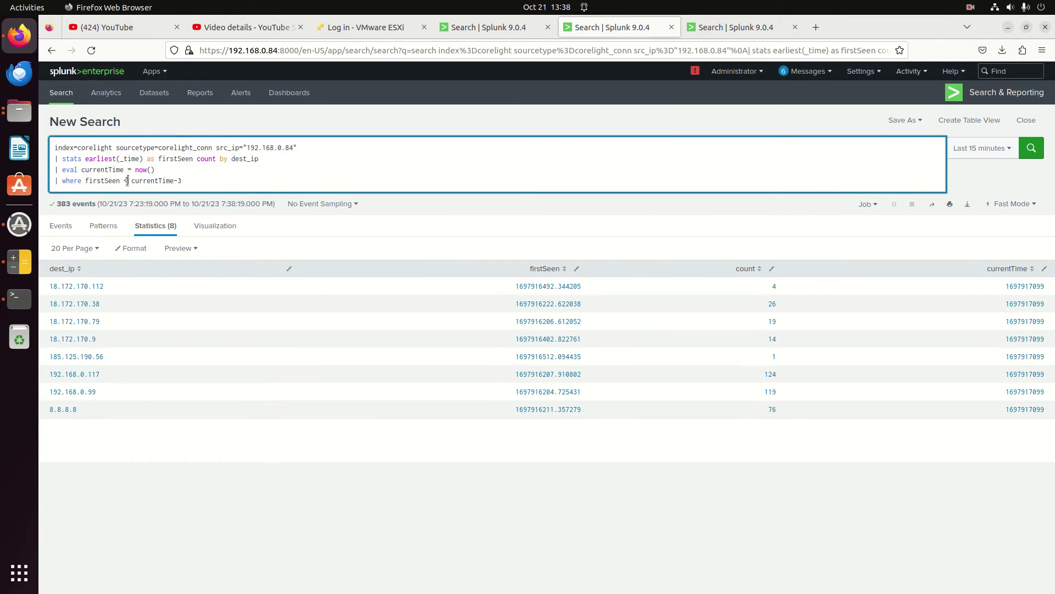
left_click(199, 177)
key("Return")
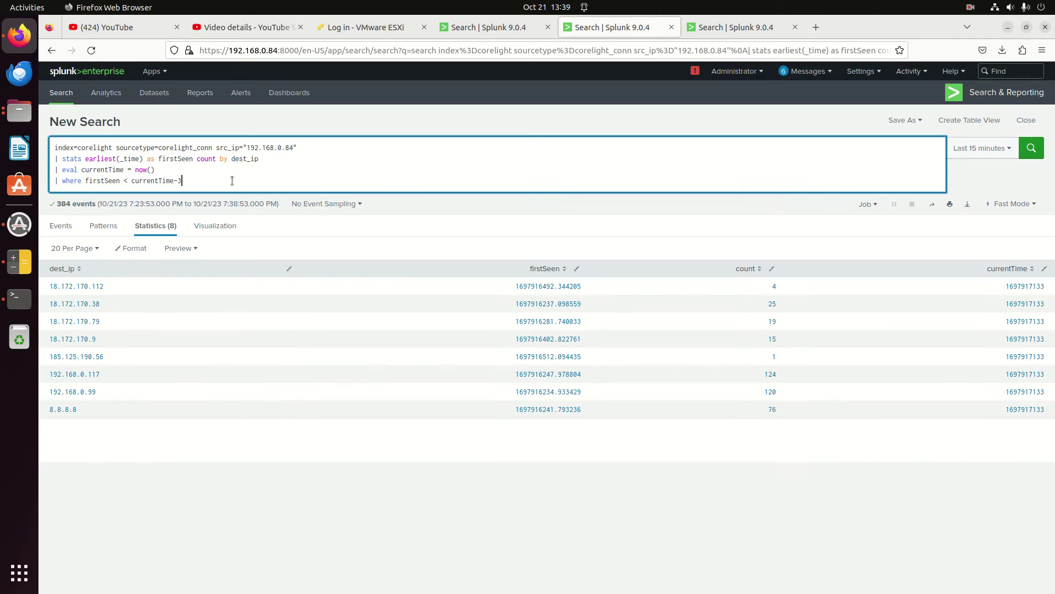
type("00")
Change the filter to 'firstSeen > currentTime-300' and rerun, which now returns no results
left_click(179, 180)
key("Return")
key("Left")
key("Left")
key("Left")
key("Left")
key("Left")
key("Left")
key("Left")
key("Left")
key("Left")
key("Left")
key("Left")
key("Left")
key("Left")
key("Left")
key("Left")
key("Left")
key("BackSpace")
type(">")
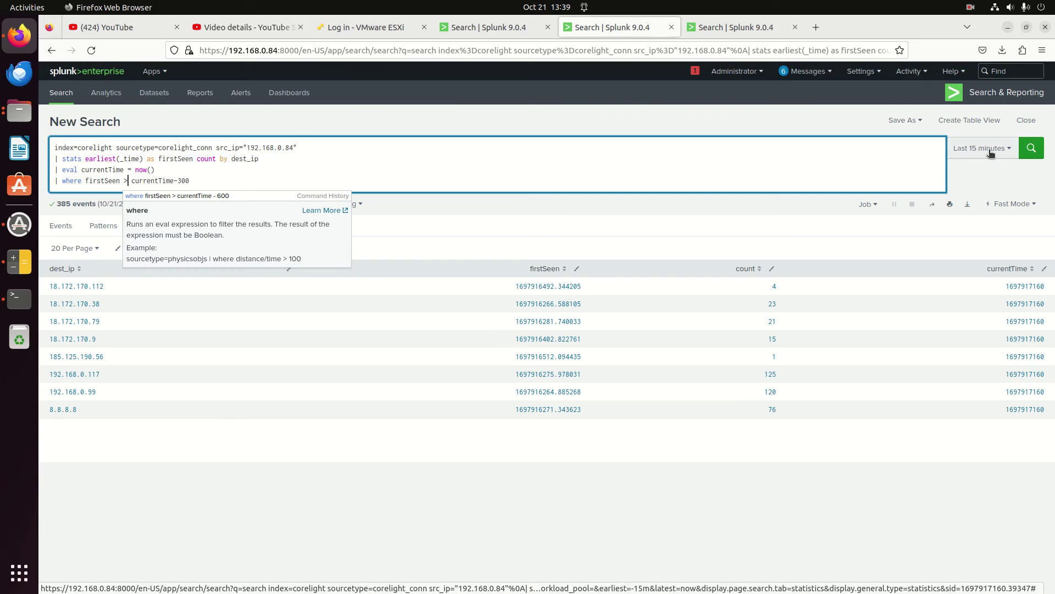
key("Return")
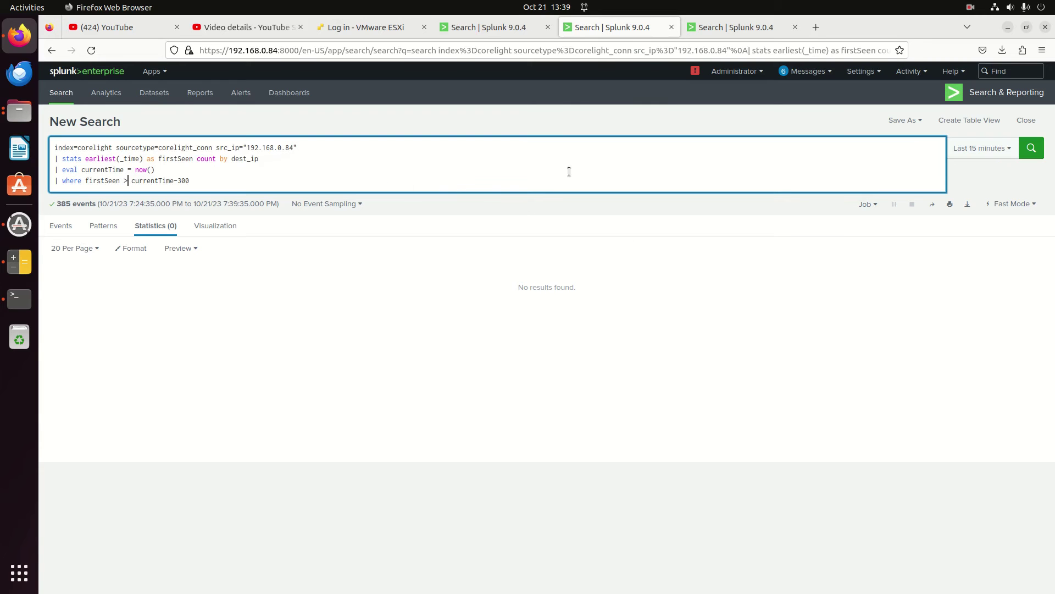
Widen the time range to the last 60 minutes and bring up Calculator beside the query
left_click(982, 150)
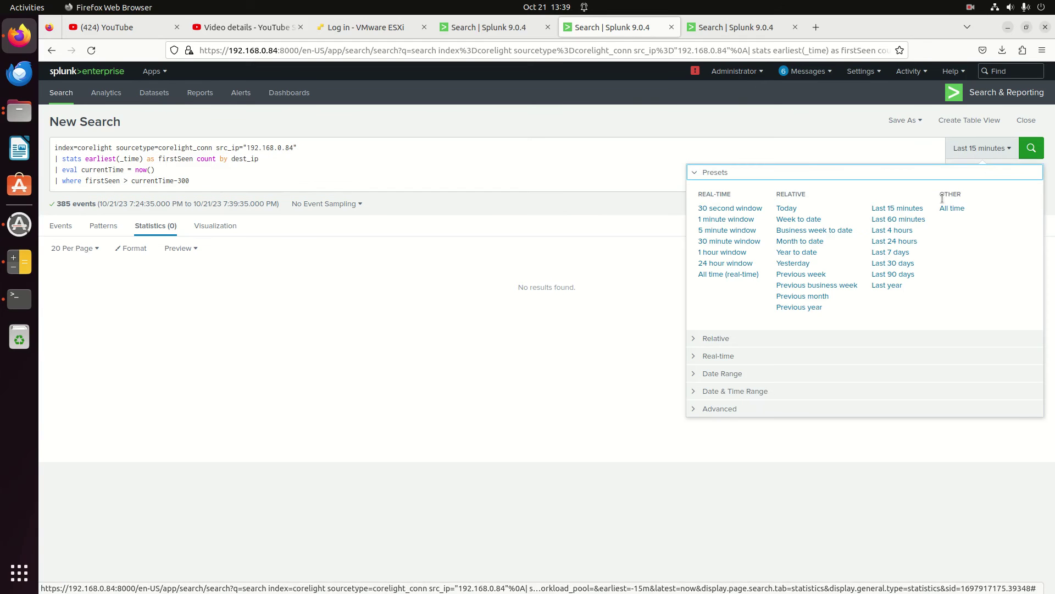
left_click(898, 219)
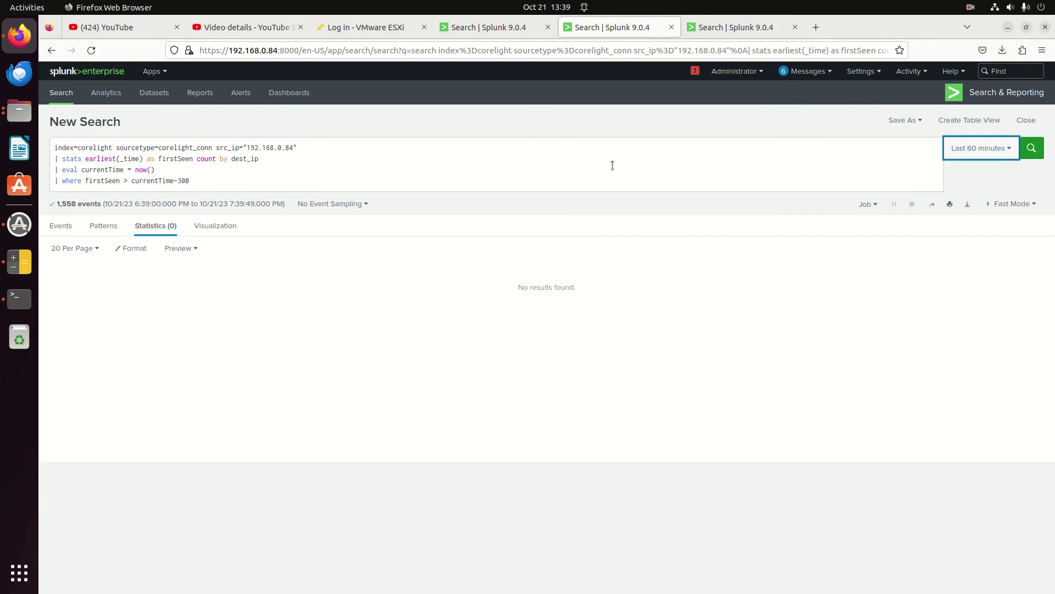
left_click(979, 151)
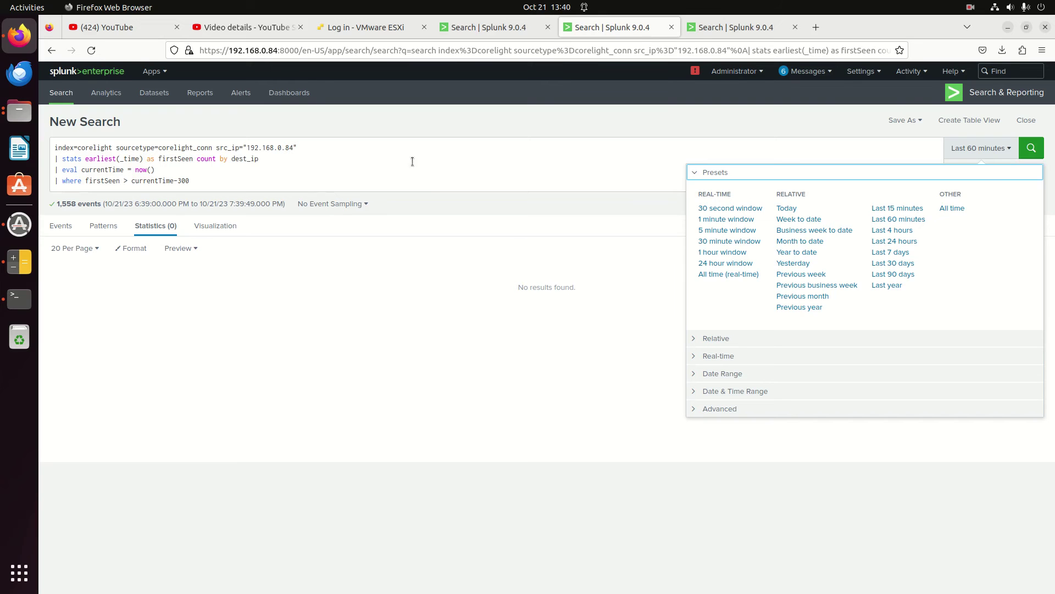
left_click(215, 176)
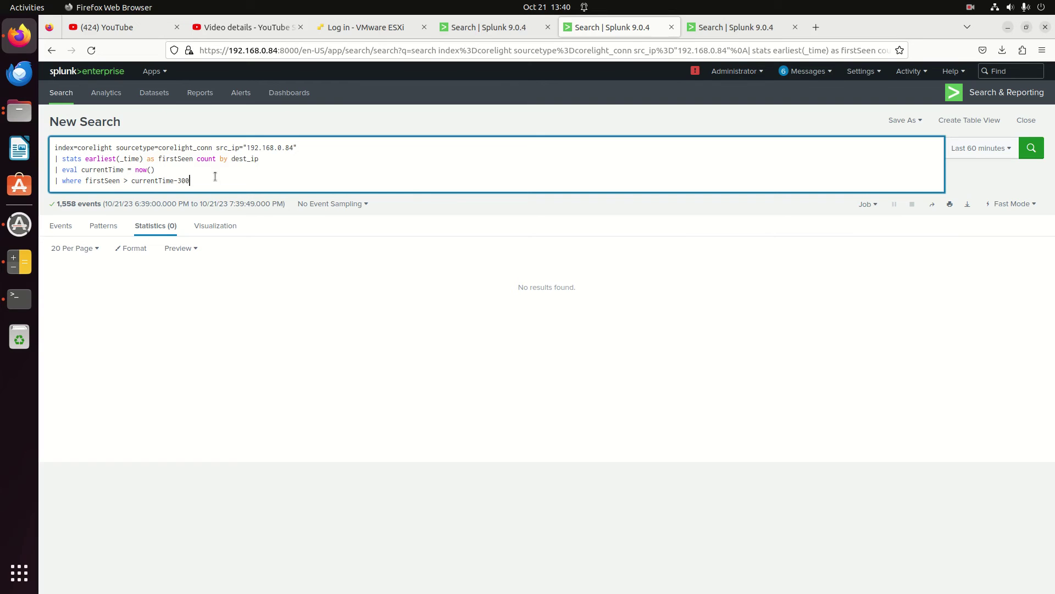
left_click(26, 258)
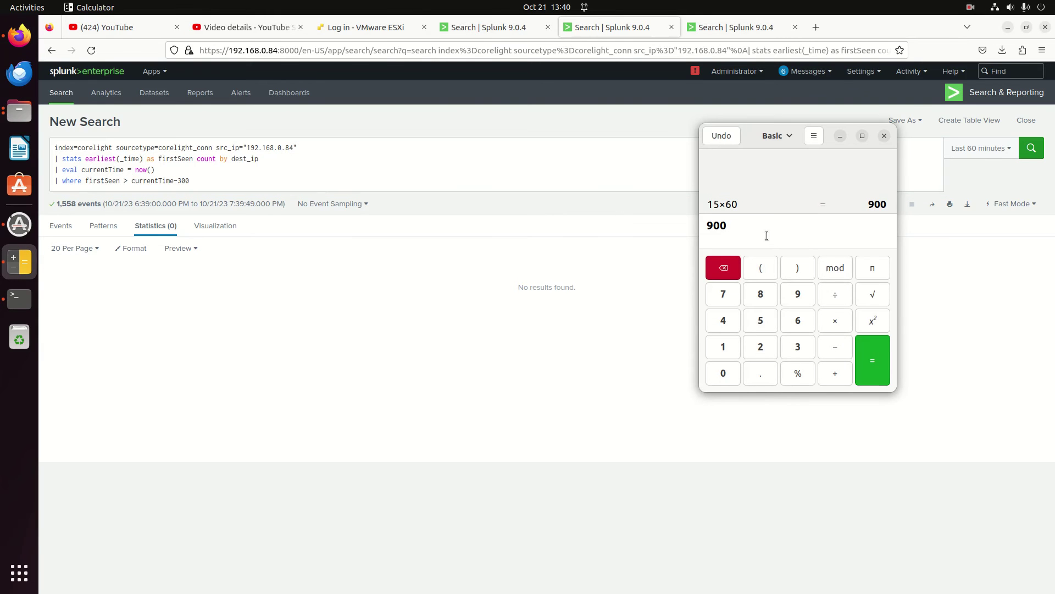
left_click(233, 180)
Set the filter to 'firstSeen > currentTime-900' and rerun over the last 60 minutes
key("BackSpace")
key("BackSpace")
key("BackSpace")
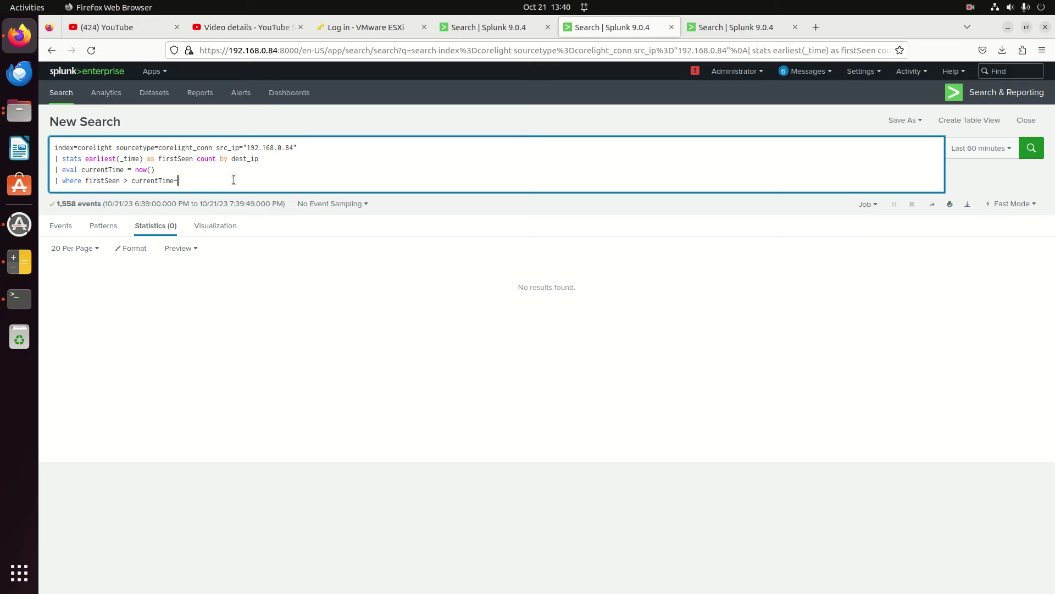
type("900")
key("Return")
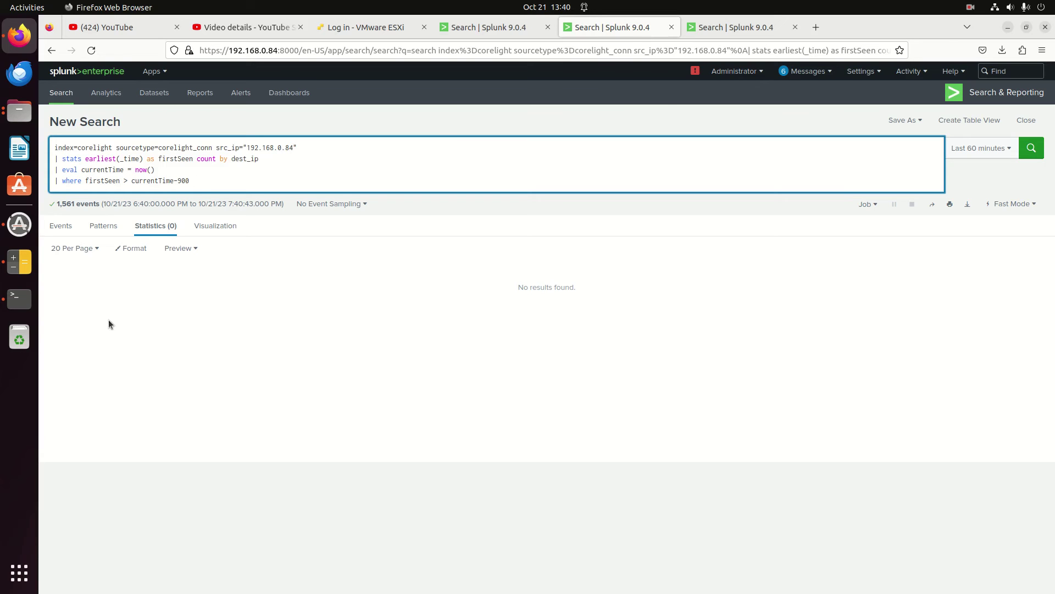
Compute 59×60 = 3540 in Calculator and delete the 900 offset from the where filter
left_click(19, 262)
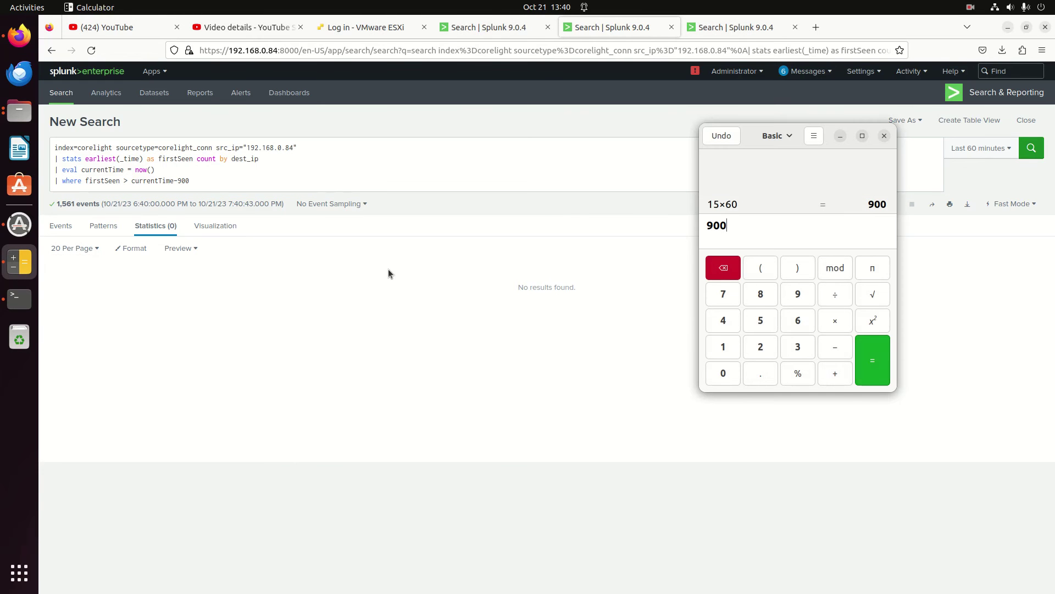
type("59*60")
key("Return")
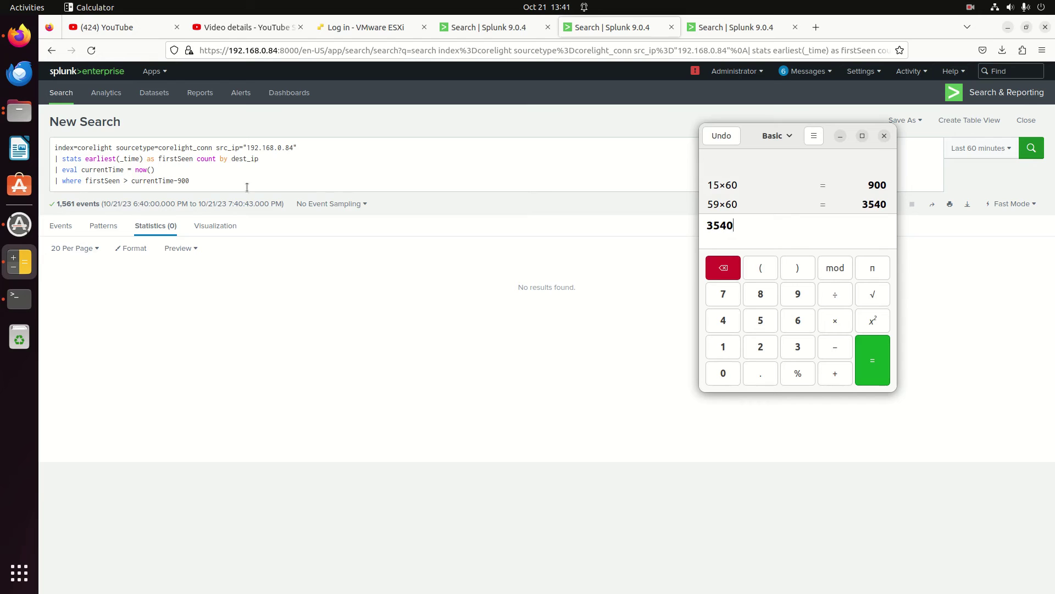
left_click(219, 178)
key("BackSpace")
key("BackSpace")
key("BackSpace")
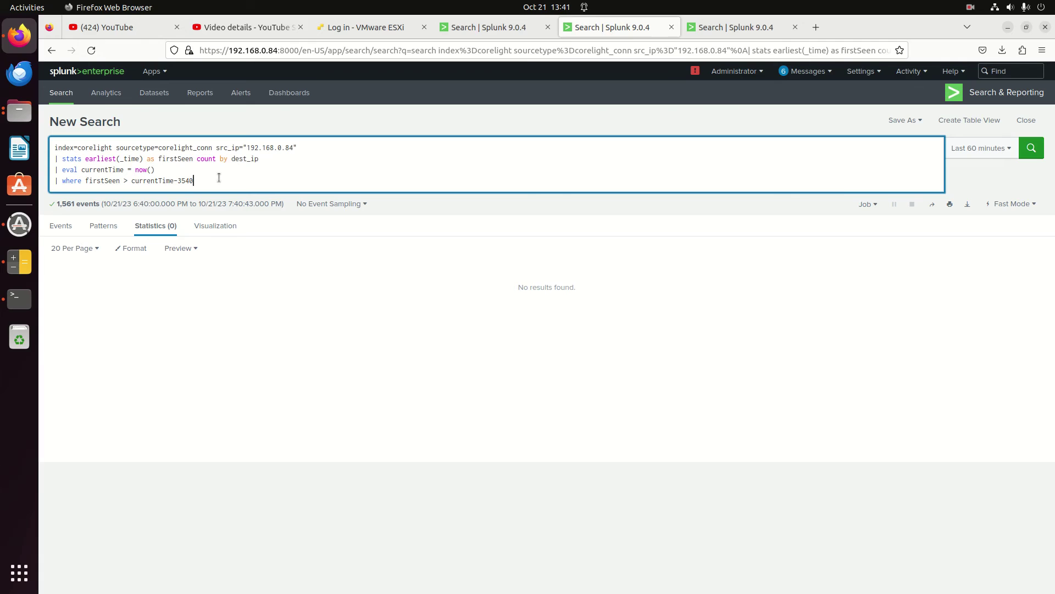
Rerun the search with the where offset at currentTime-3540, listing 7 destination IPs led by 18.172.170.38
double_click(185, 180)
key("Return")
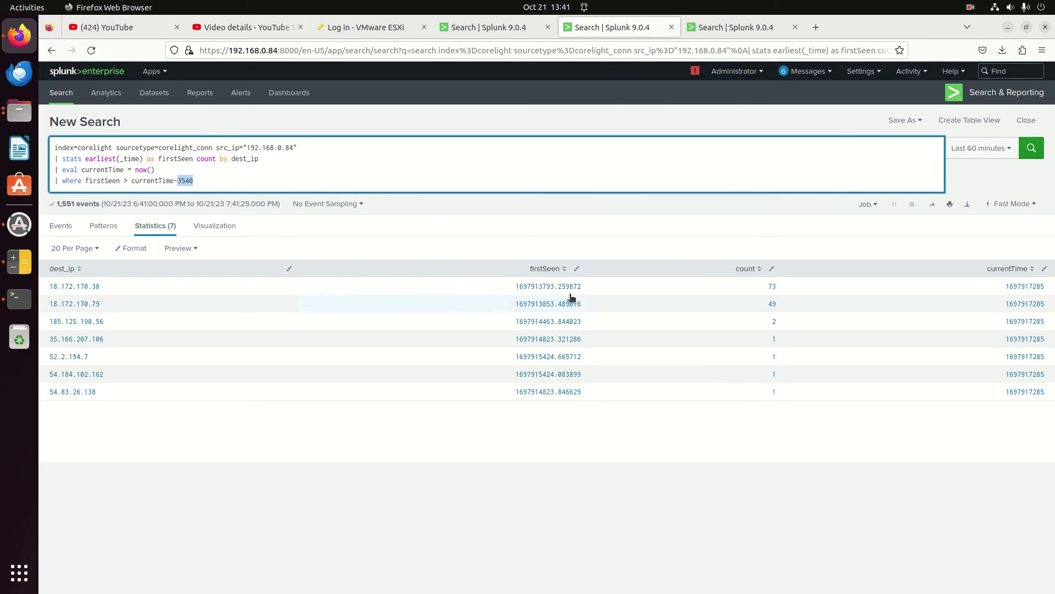
left_click(194, 182)
Set the time range to Last 90 days and finalize the search it starts
left_click(1010, 149)
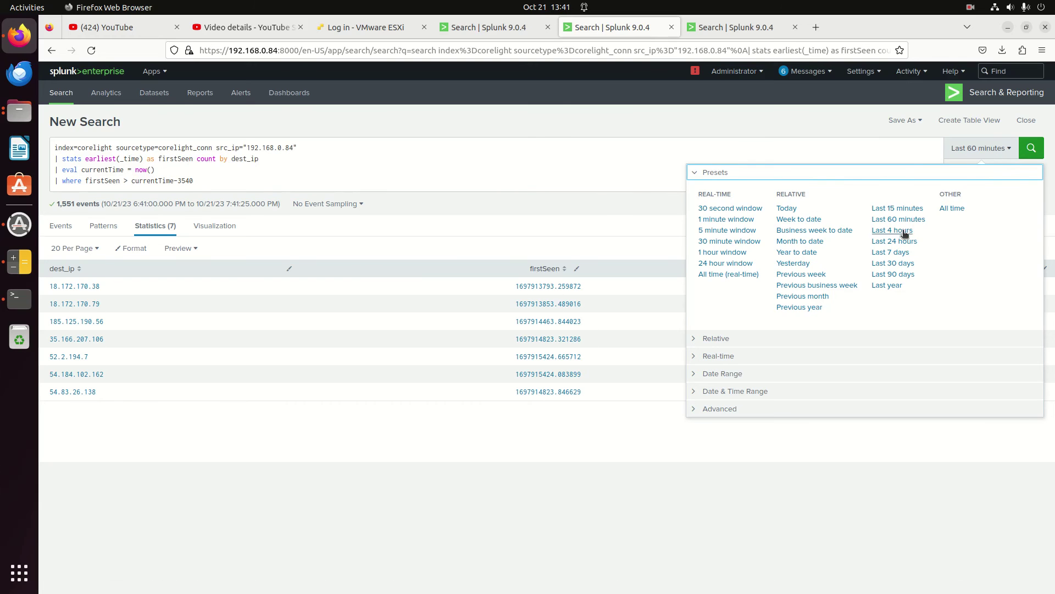
left_click(523, 174)
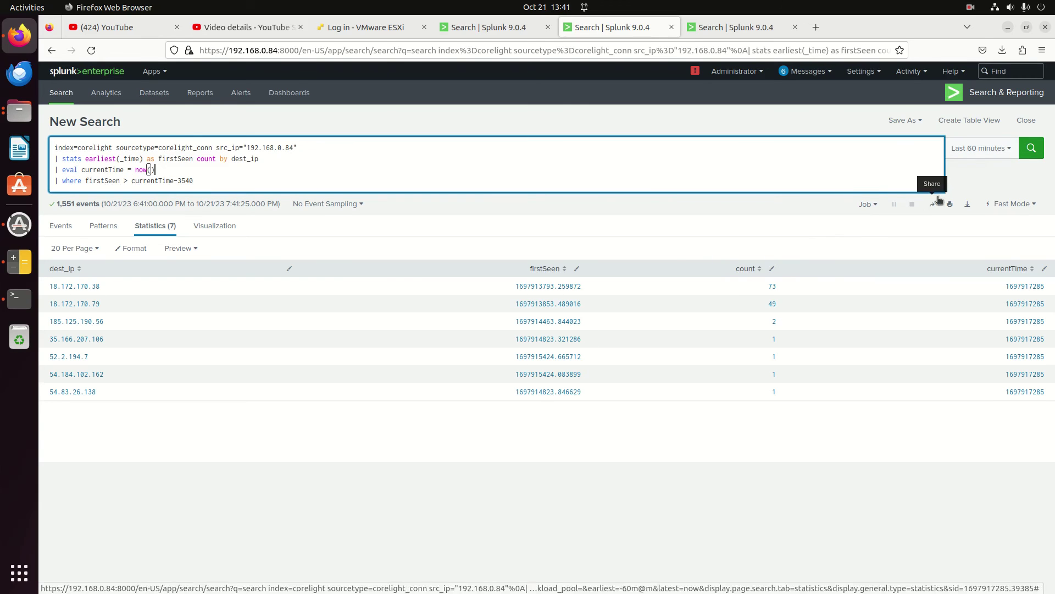
left_click(981, 148)
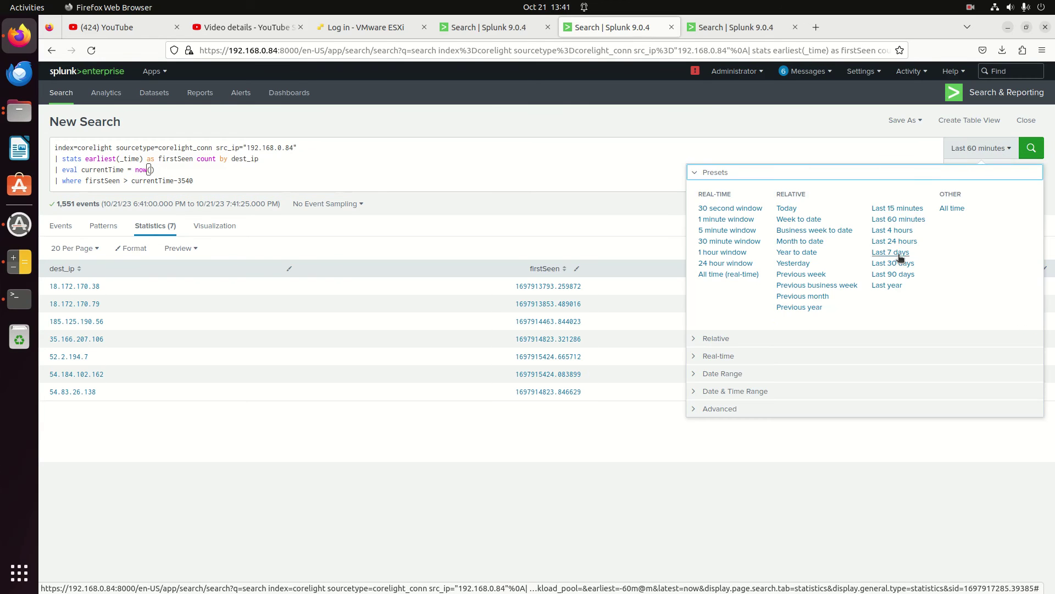
left_click(892, 274)
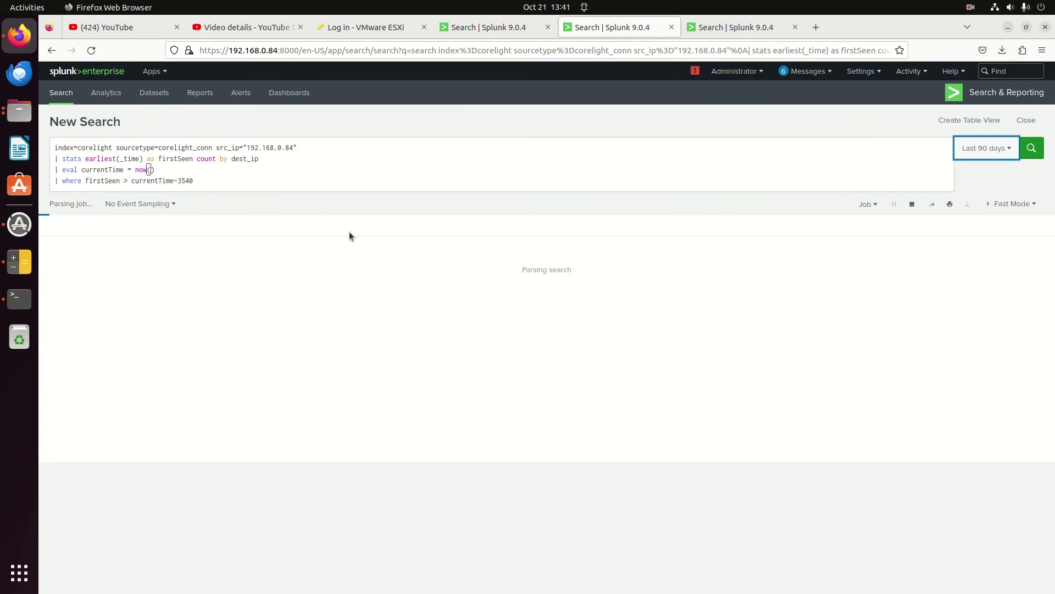
left_click(202, 178)
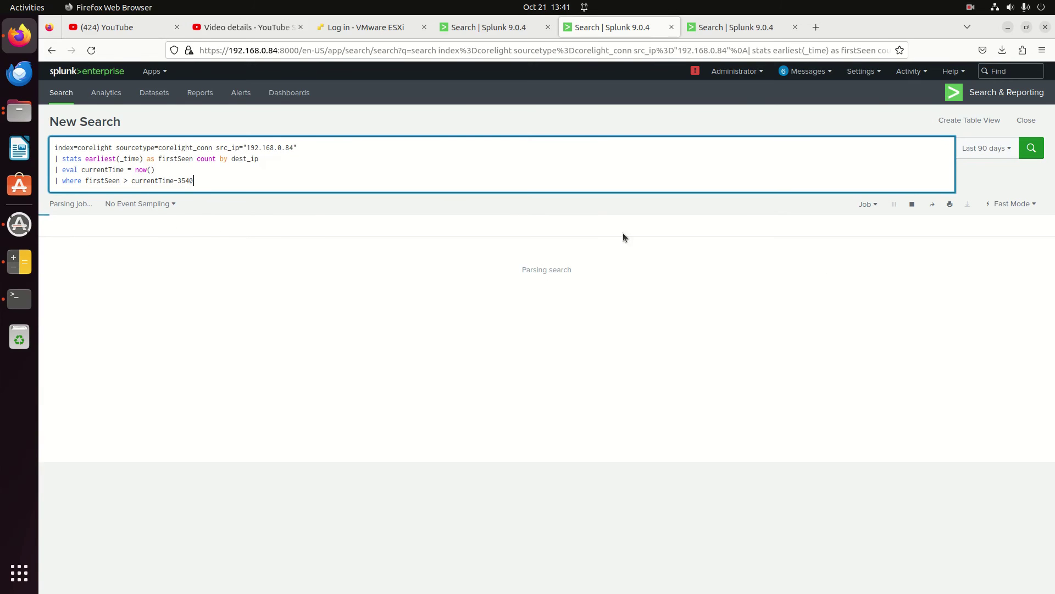
left_click(911, 205)
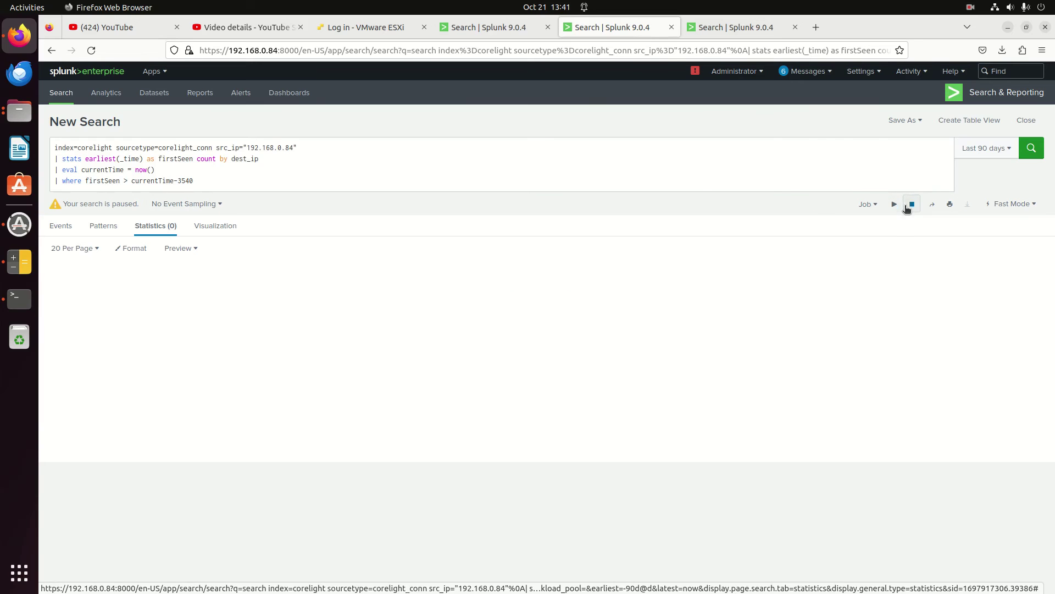
Change the where offset from 3540 to 86400 and rerun, listing three destination IPs
left_click(205, 180)
key("BackSpace")
key("BackSpace")
key("BackSpace")
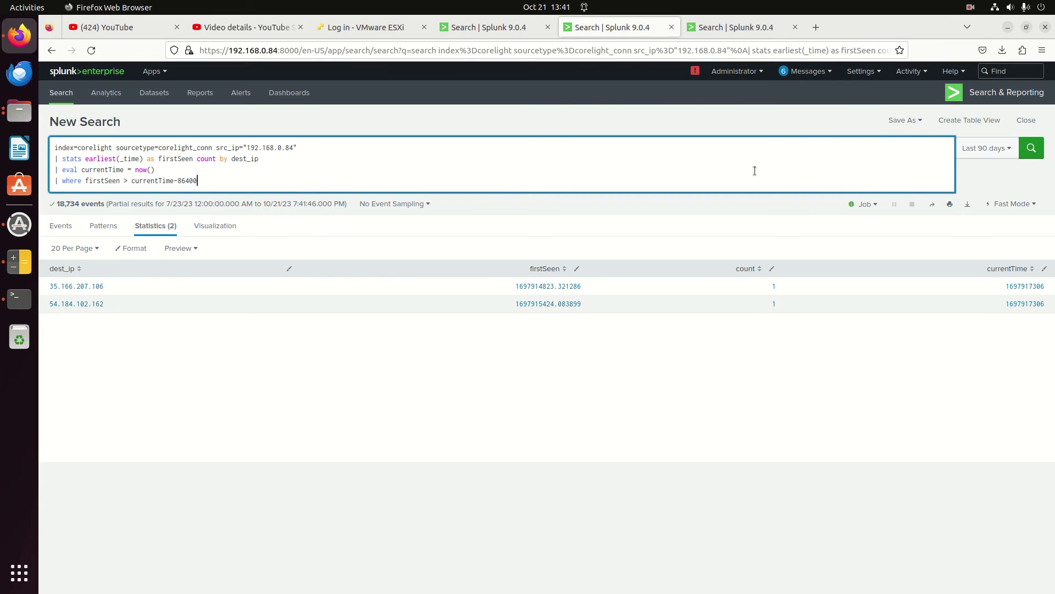
left_click(1031, 148)
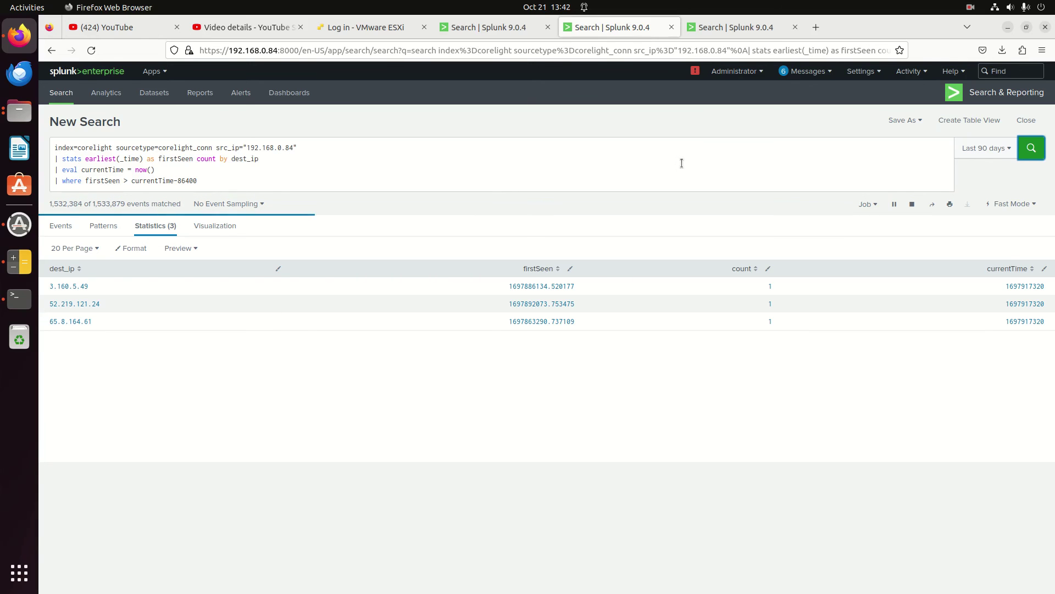
Compare the open first-seen searches, ending on the 7-day search grouped by dest_ip and src_ip
left_click(732, 33)
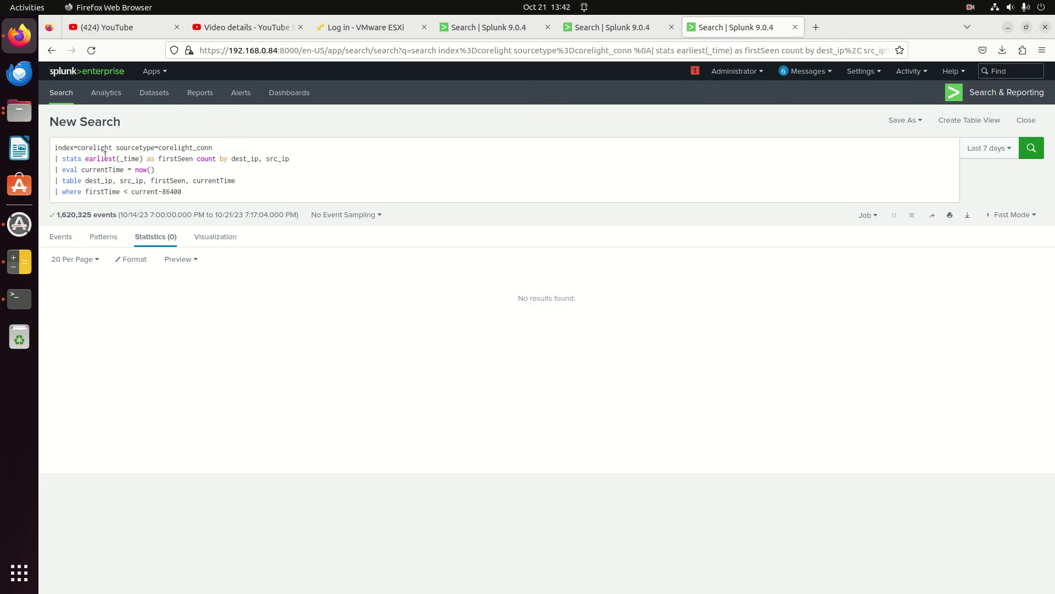
triple_click(105, 155)
left_click(109, 147)
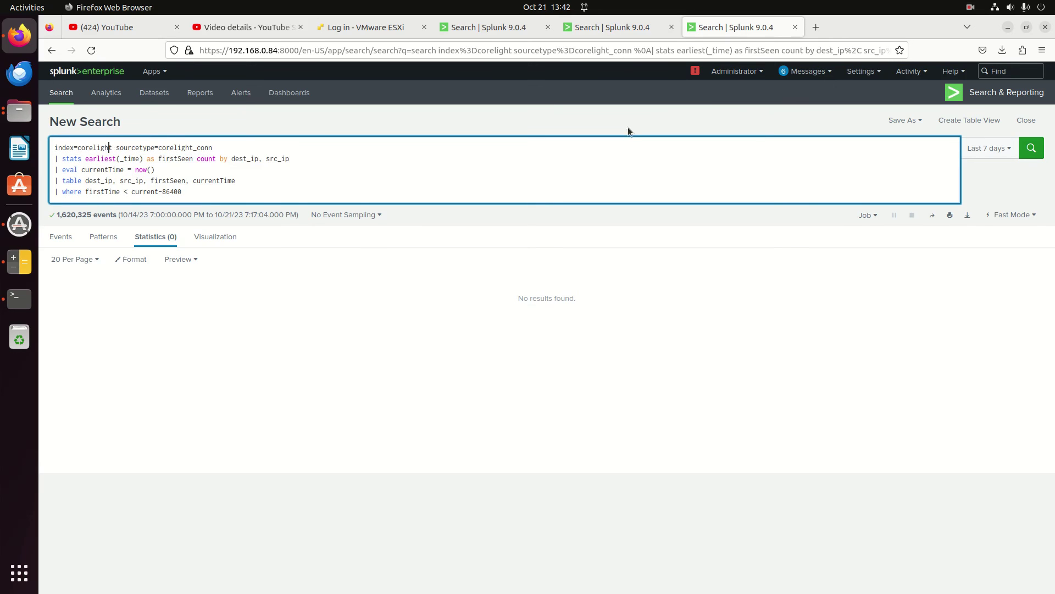
left_click(609, 27)
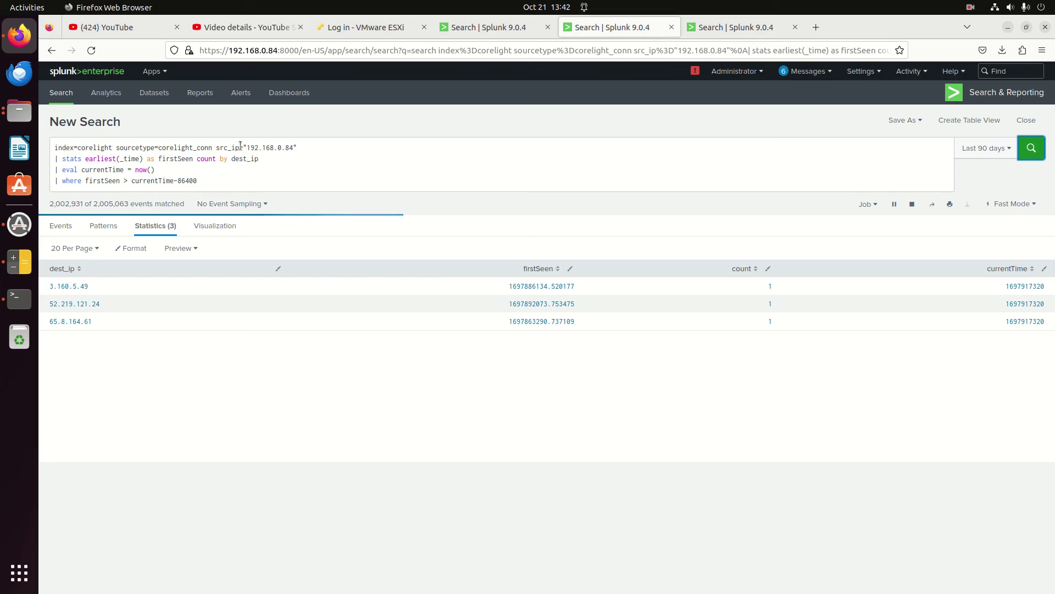
left_click(707, 28)
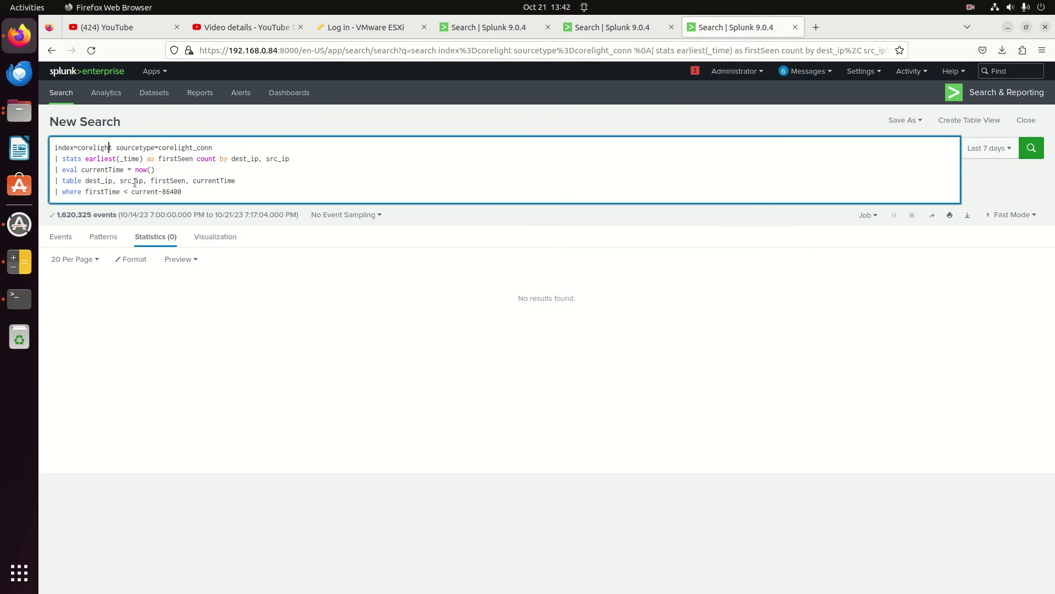
Delete the table line and set the filter to firstTime > currentTime-86400, keeping the 7-day range
type("\\")
key("BackSpace")
key("BackSpace")
type(">")
left_click_drag(237, 180, 48, 182)
key("Delete")
key("Delete")
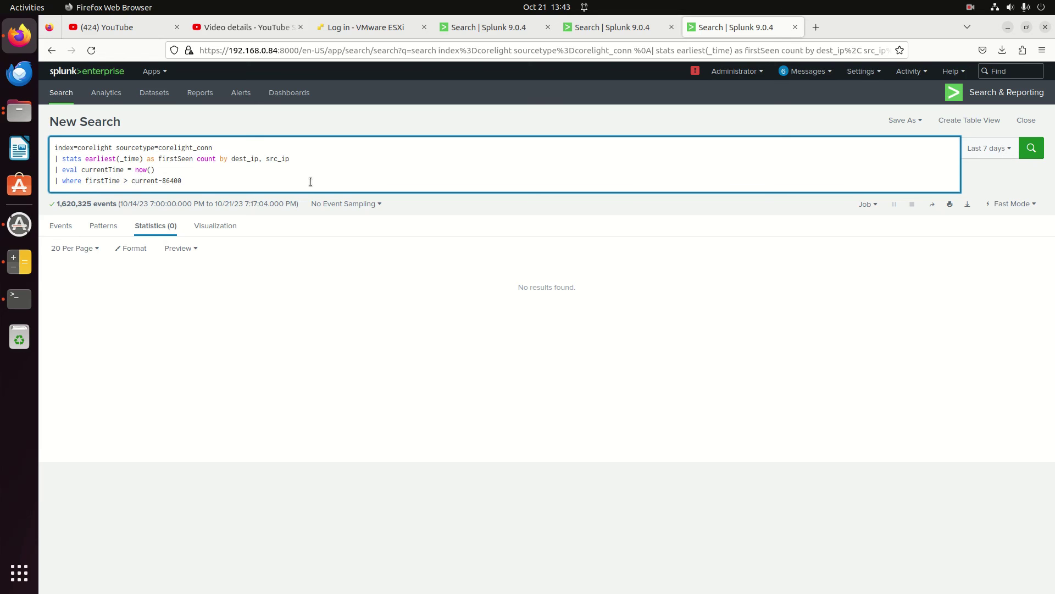
type("Time")
left_click(311, 182)
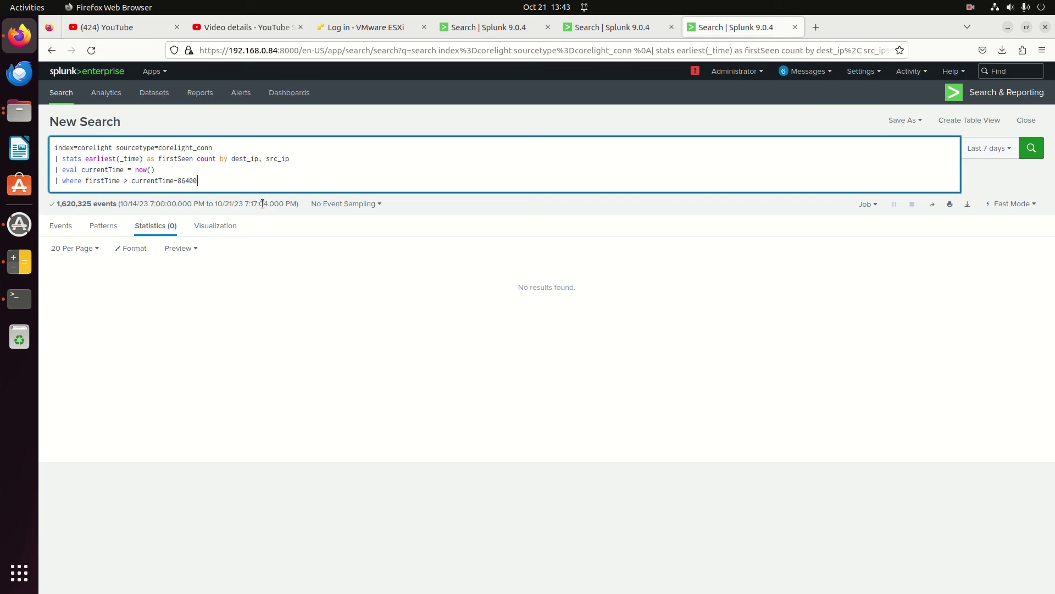
left_click(996, 149)
left_click(797, 141)
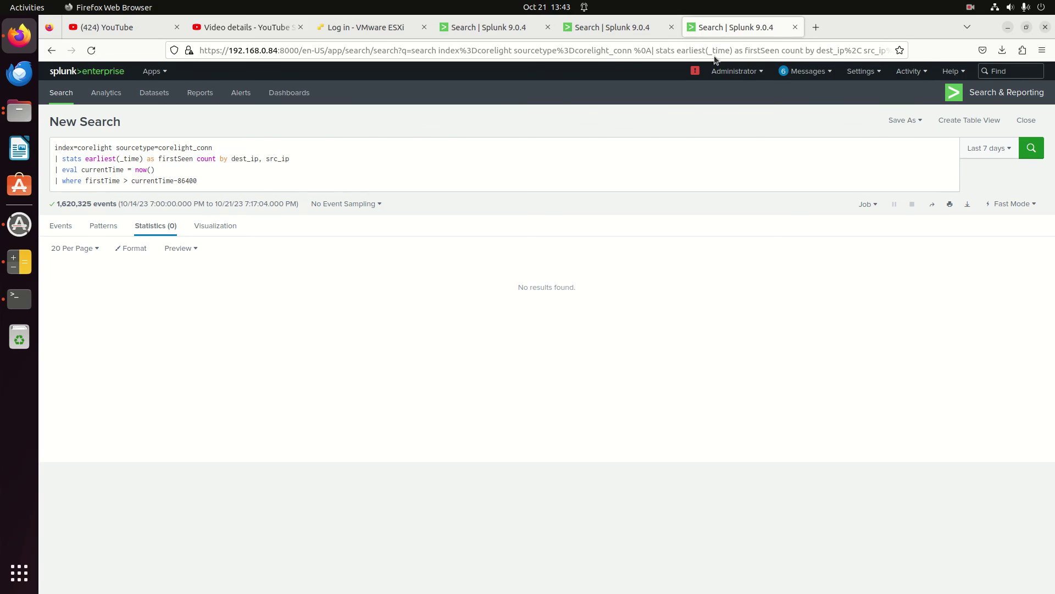
On the 192.168.0.84 search, replace the stats, eval and where lines with '| head 100' and run it
left_click(613, 30)
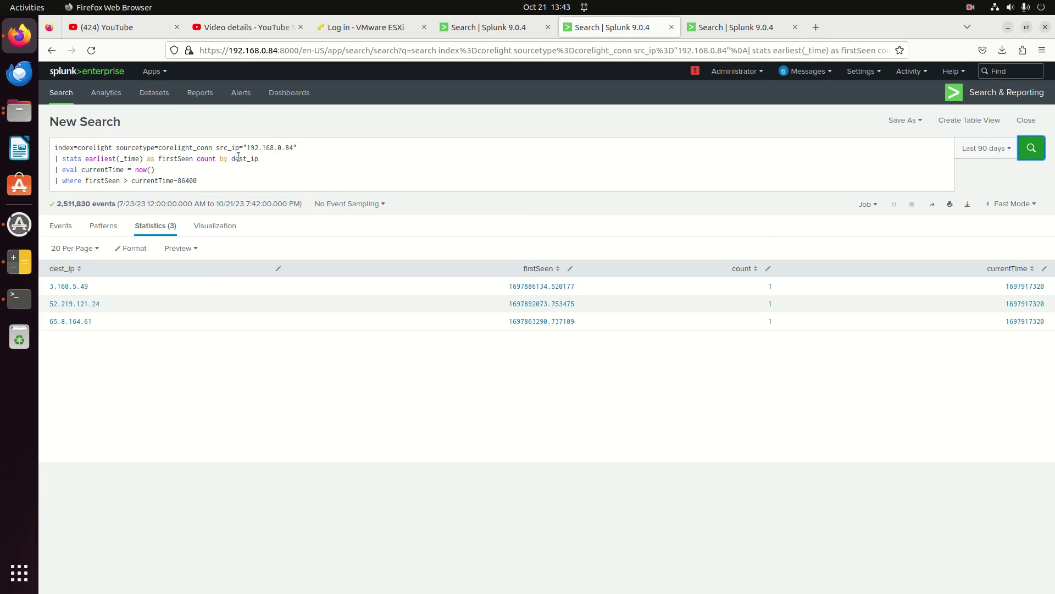
left_click_drag(226, 177, 281, 202)
key("ctrl+c")
left_click(132, 147)
type("| head 100")
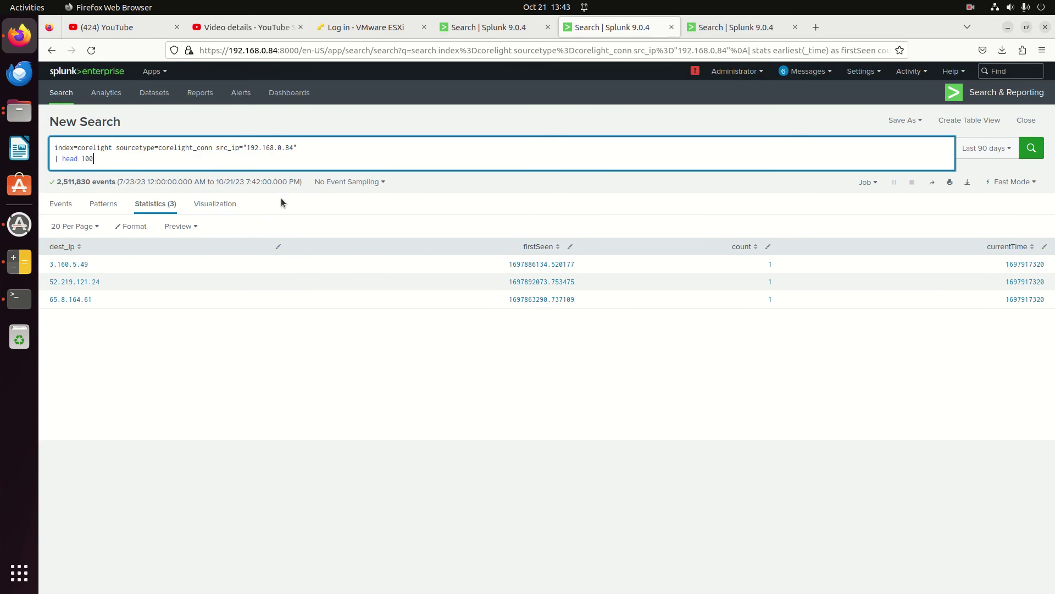
key("Return")
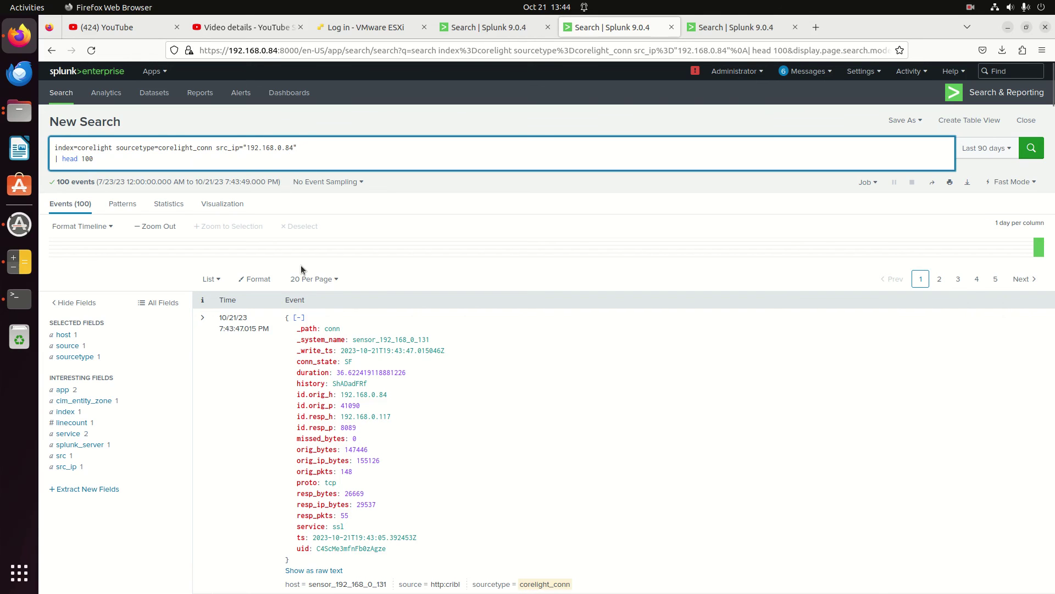
Paste the stats, eval and where lines back into the query
key("shift+Return")
type("| sta")
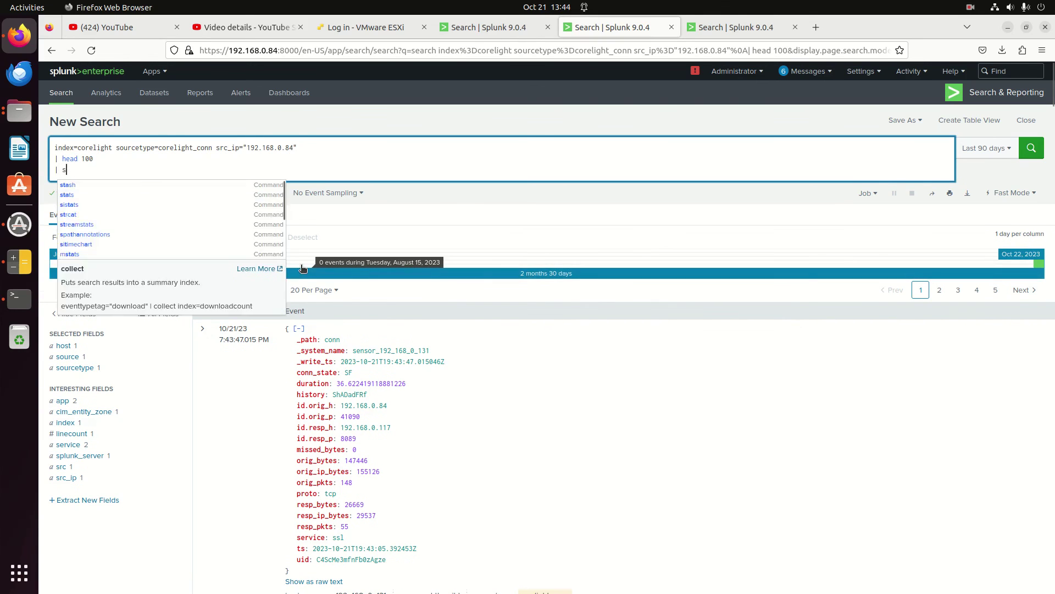
key("BackSpace")
key("BackSpace")
key("BackSpace")
key("BackSpace")
key("BackSpace")
key("BackSpace")
key("BackSpace")
key("BackSpace")
key("BackSpace")
key("BackSpace")
key("BackSpace")
key("BackSpace")
key("BackSpace")
key("BackSpace")
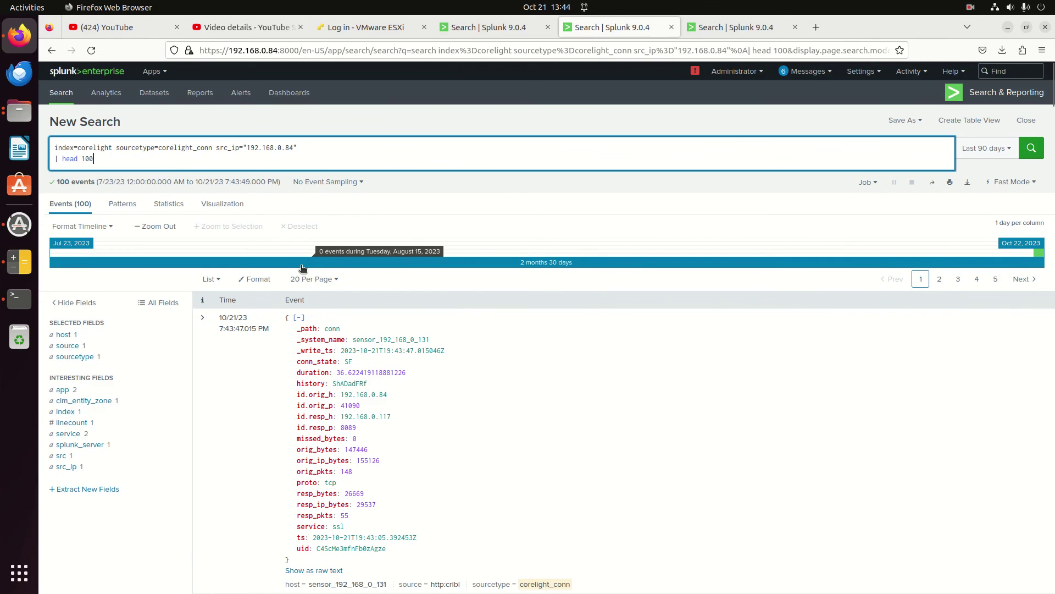
key("ctrl+v")
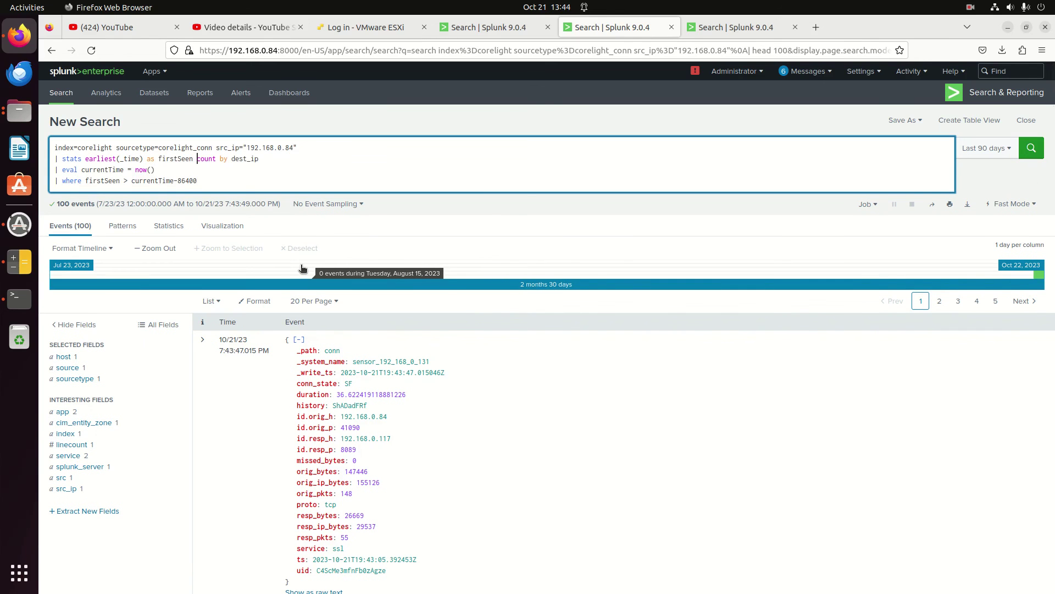
Change the grouping field from dest_ip to dest_port and run the search
key("Right")
key("Delete")
key("Delete")
key("Delete")
key("Delete")
key("Delete")
key("BackSpace")
type("_")
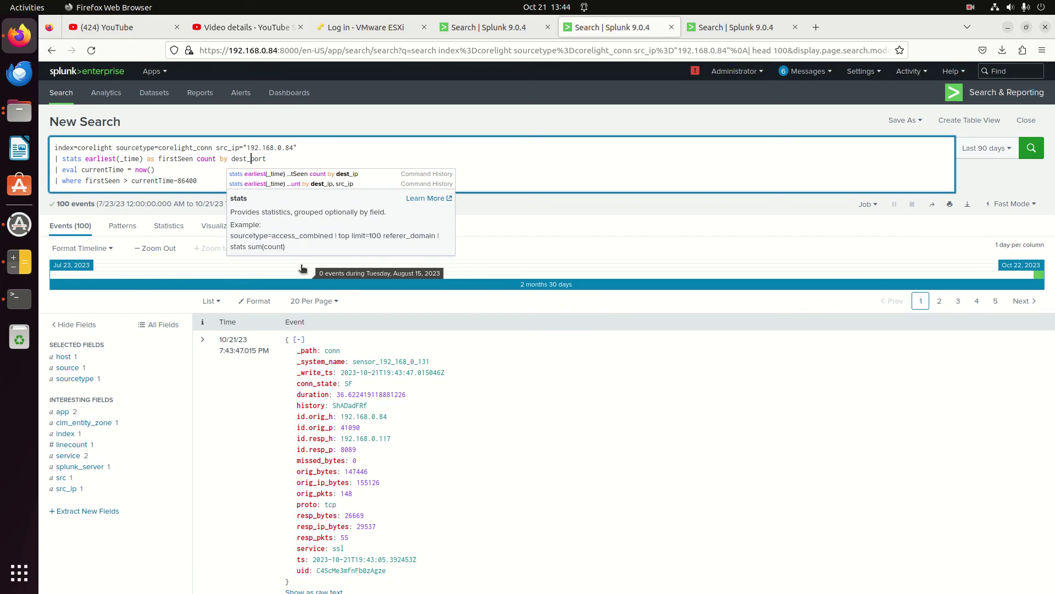
key("Return")
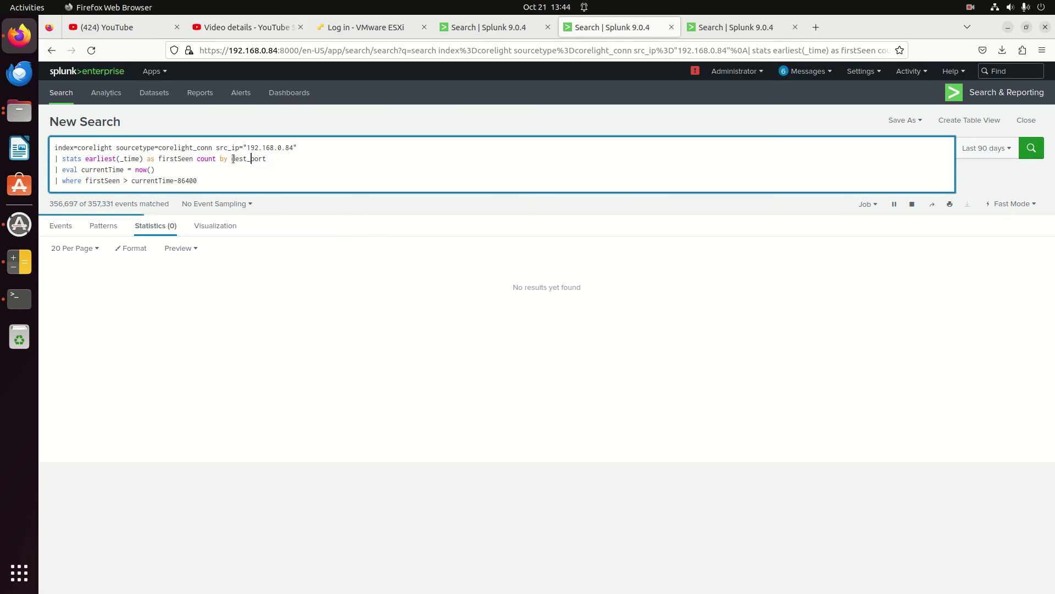
Replace dest_port with bytes_in and finalize the long-running 90-day search
double_click(261, 160)
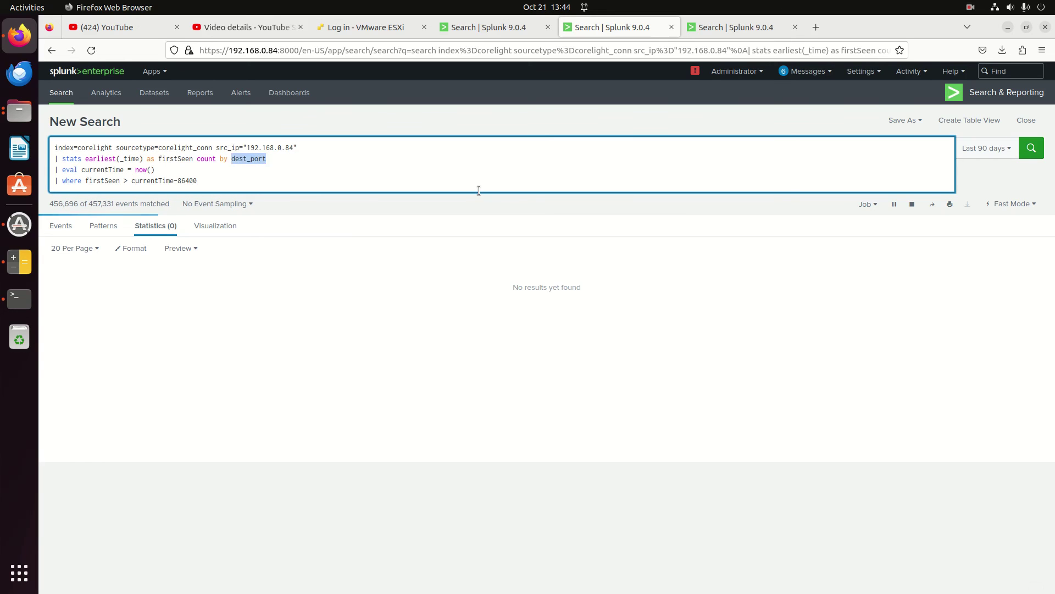
type("bytes_in")
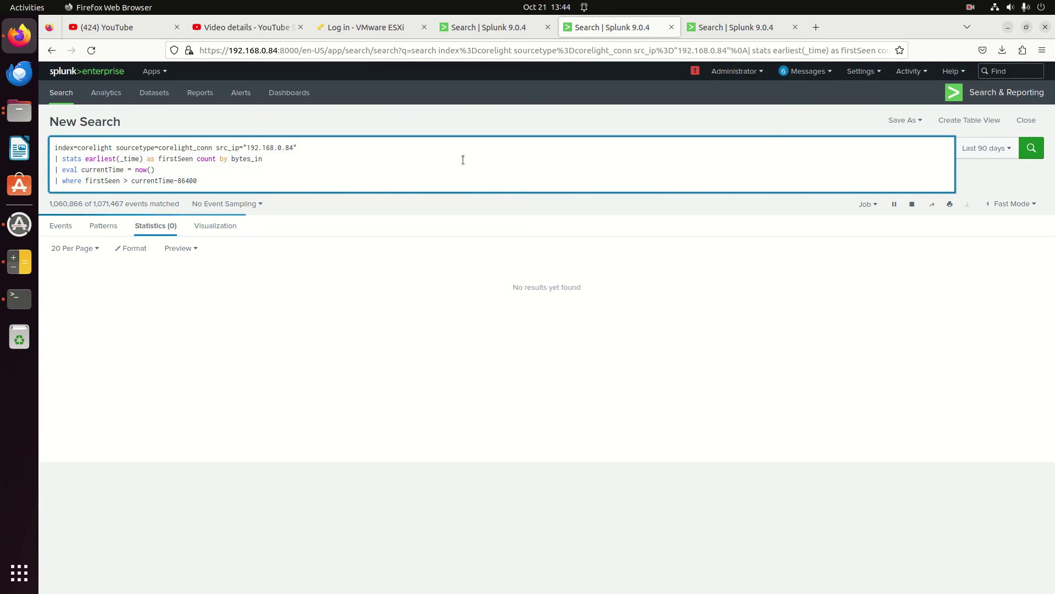
left_click(238, 165)
double_click(238, 161)
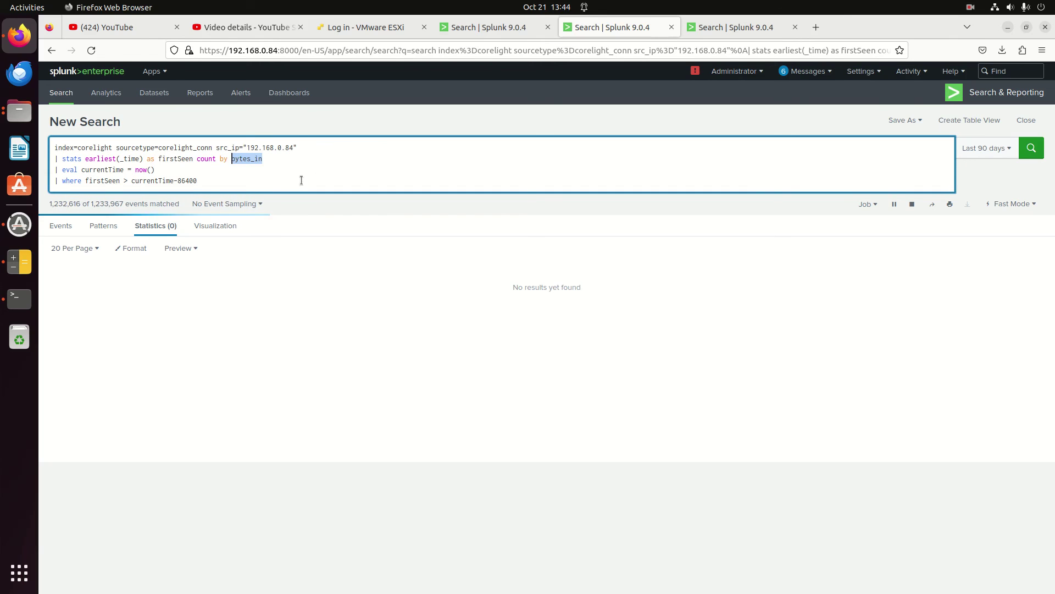
left_click_drag(249, 179, 160, 148)
left_click(132, 146)
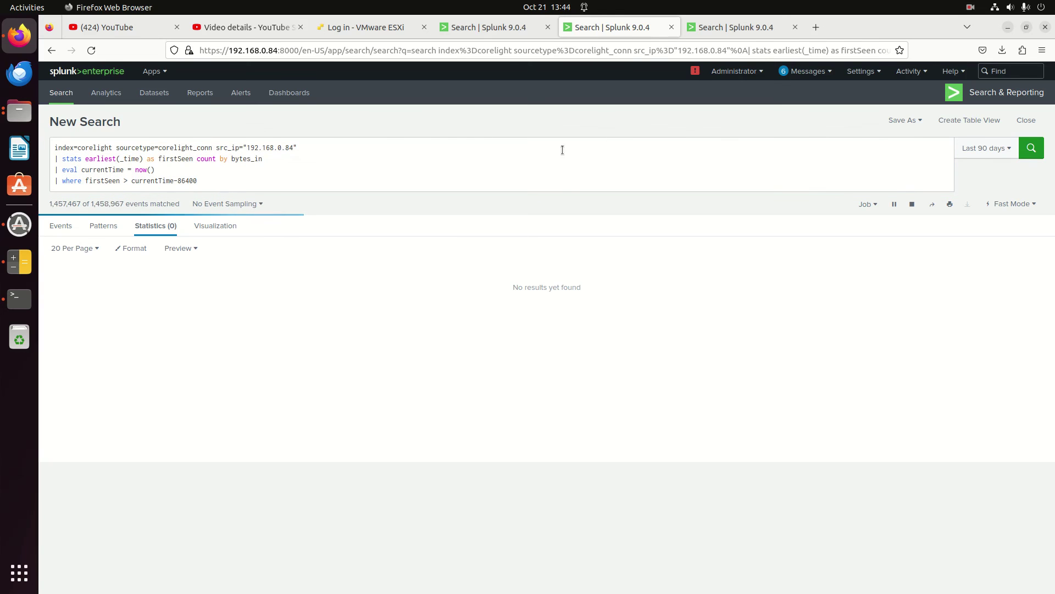
left_click(912, 204)
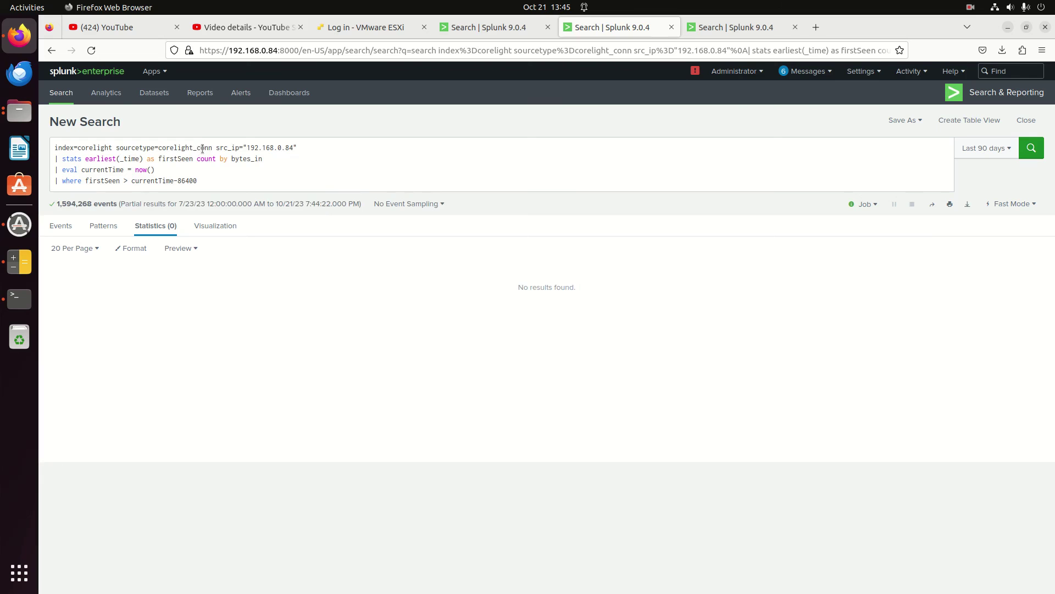
left_click_drag(195, 149, 355, 209)
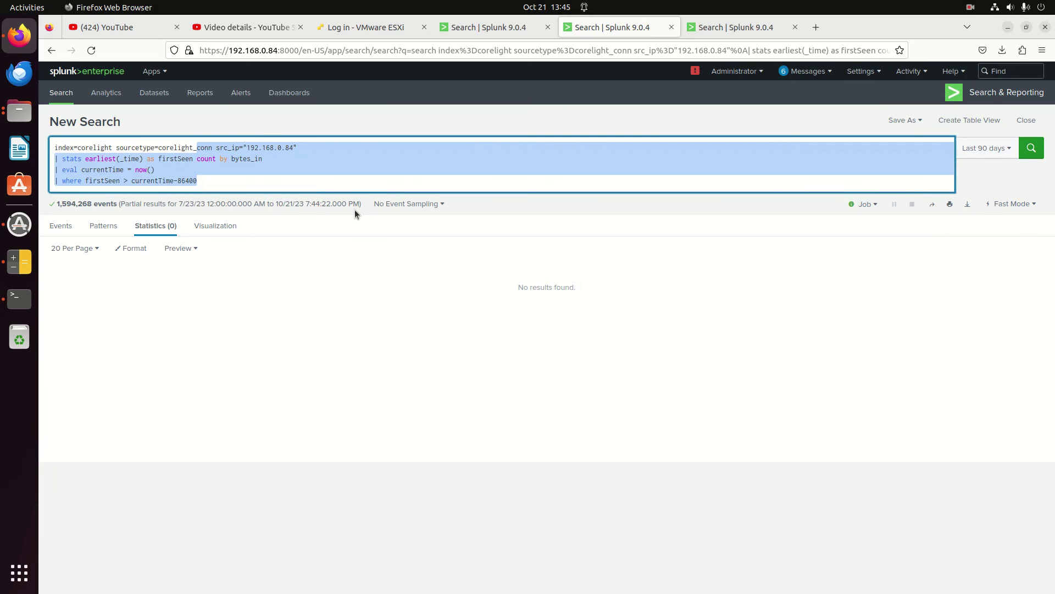
Replace 'conn' onward with 'http | head 100' and browse the 100 returned HTTP events
type("http | head 10")
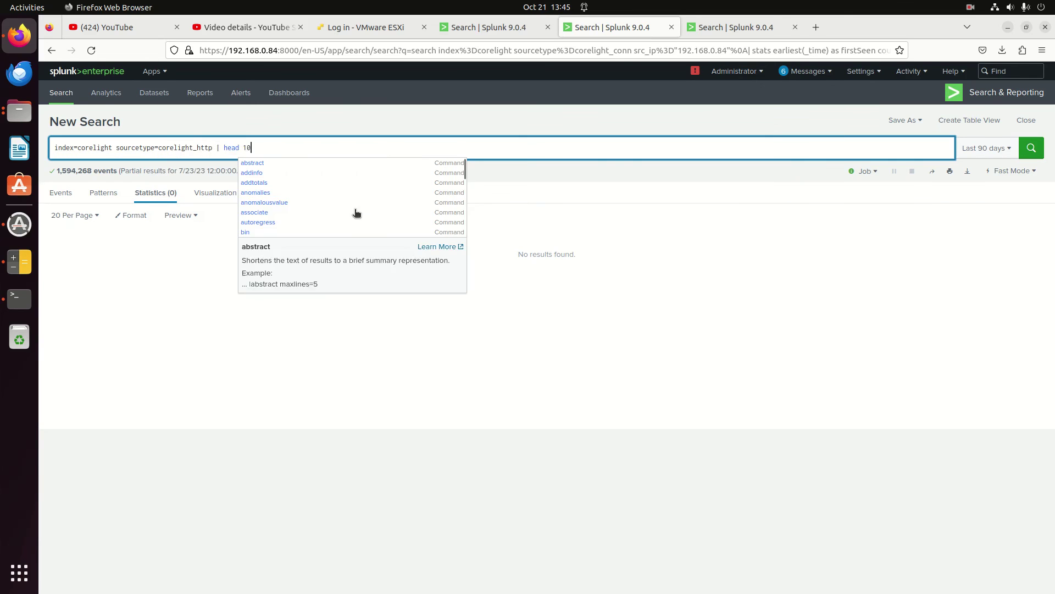
type("0")
key("Return")
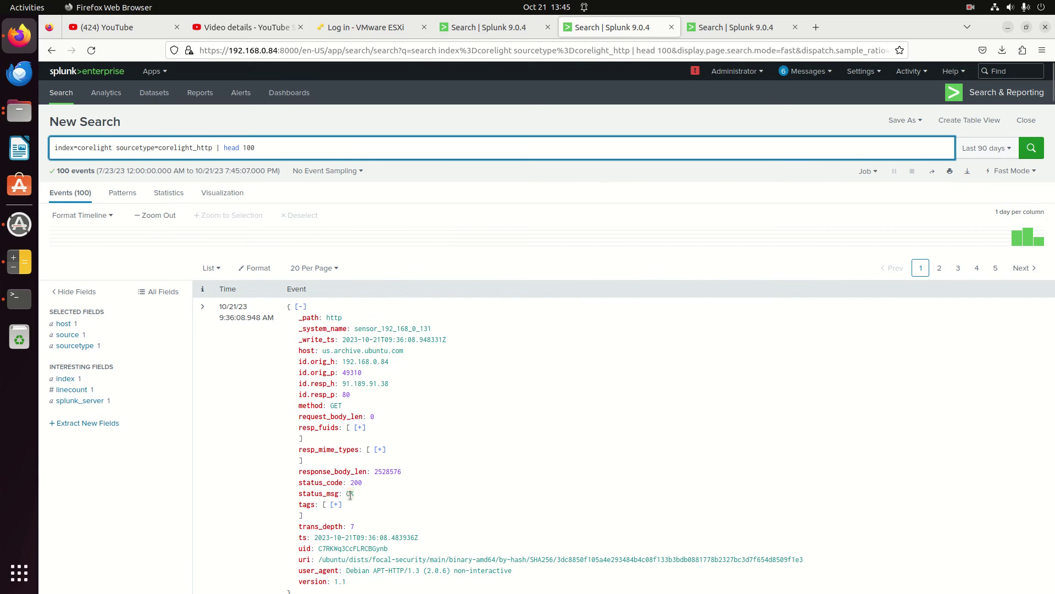
scroll(454, 504, "down", 3)
scroll(387, 373, "up", 2)
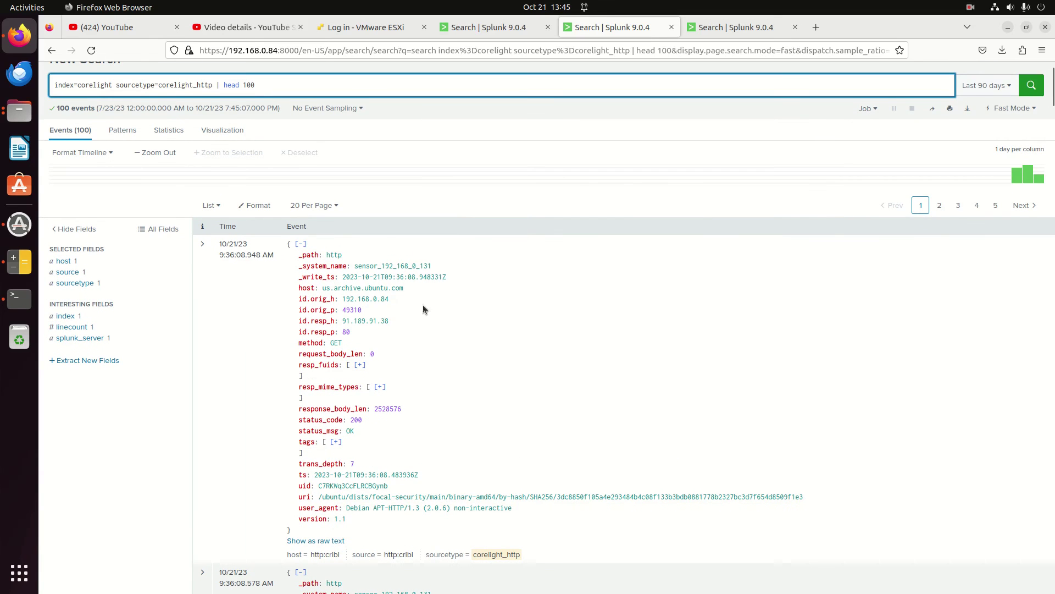
scroll(420, 316, "up", 2)
double_click(269, 146)
triple_click(269, 146)
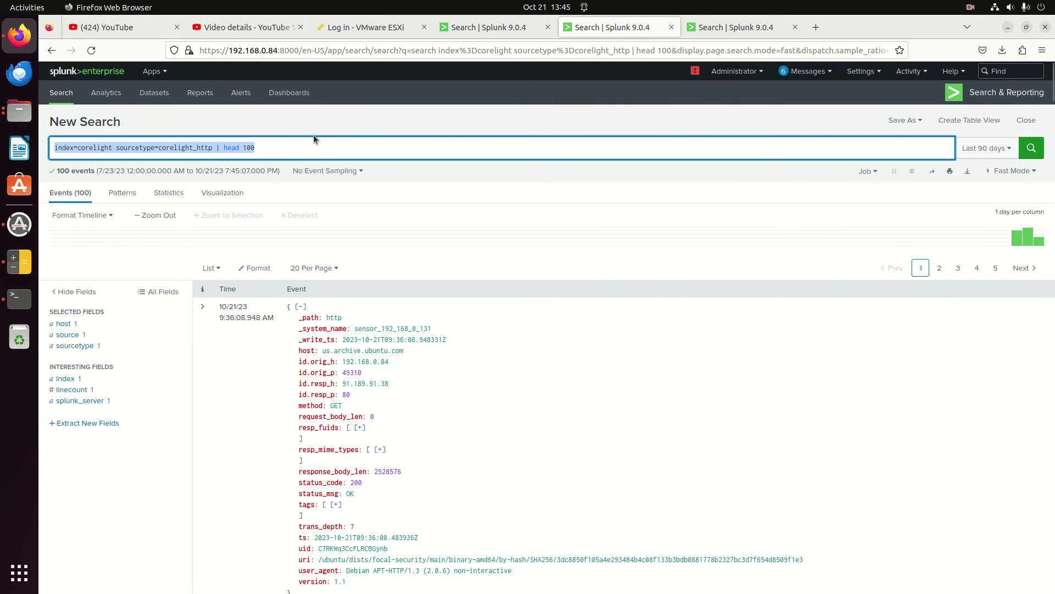
Switch back to the 7-day corelight_conn first-seen search, which shows no results
left_click(737, 27)
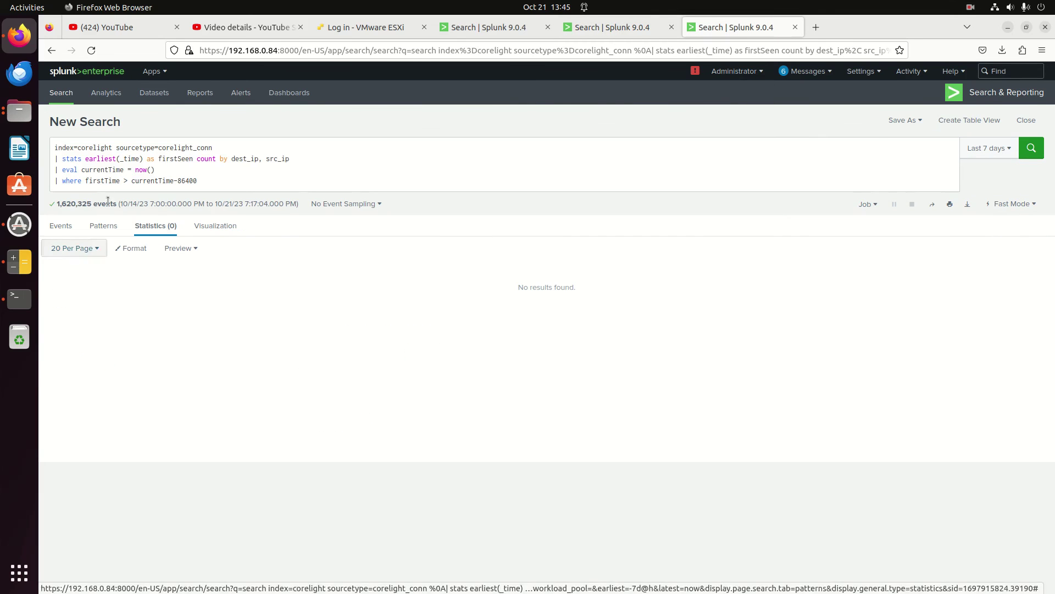